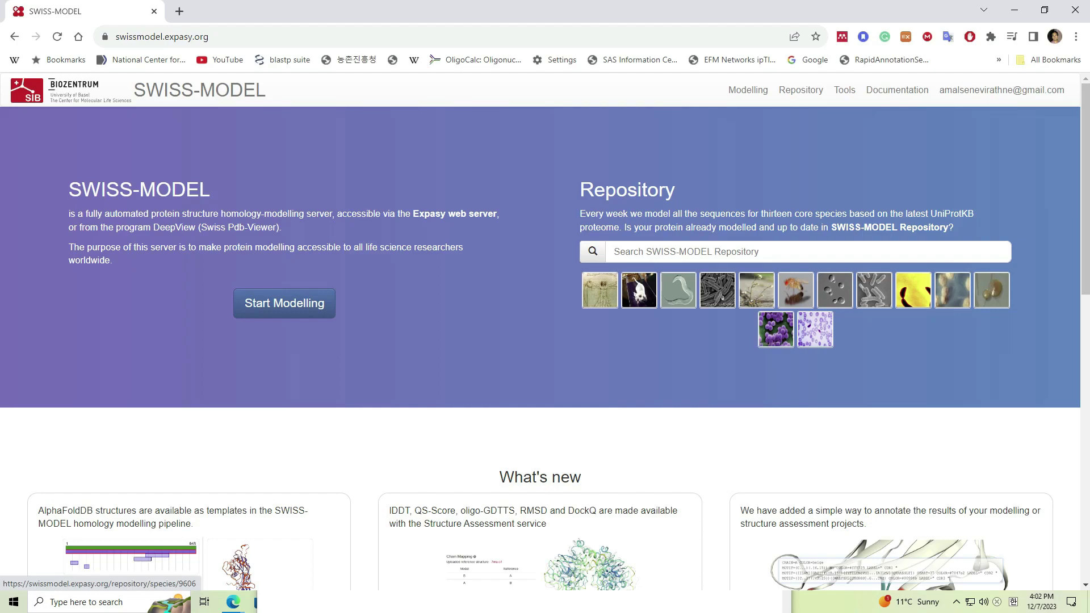
# Open the Homo sapiens repository page and browse its 204229 protein entries, coverage and oligomeric-state charts.
pyautogui.click(600, 290)
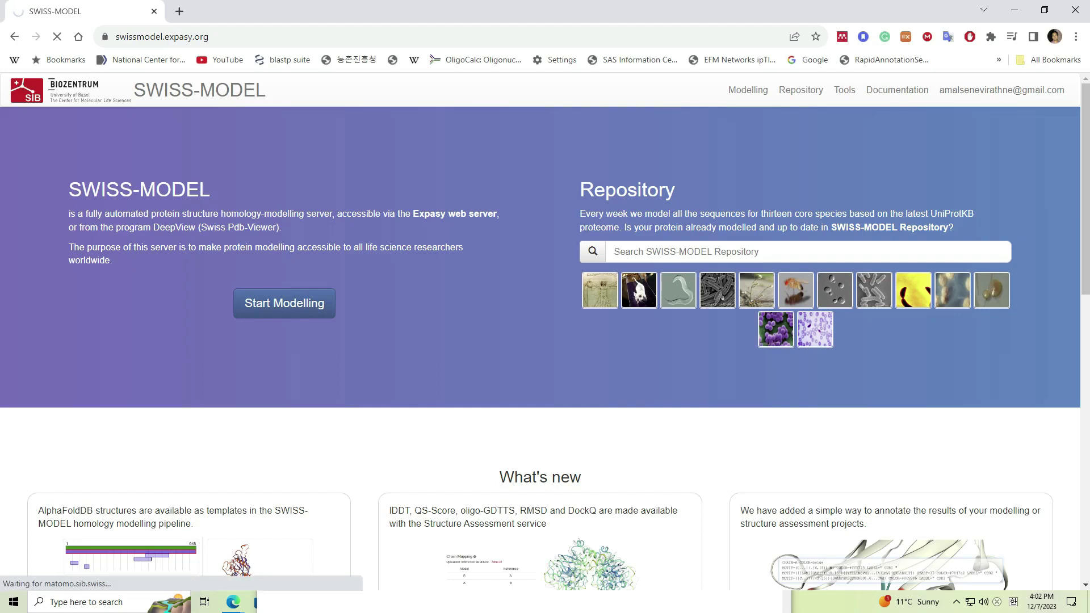
pyautogui.scroll(-2, 533, 224)
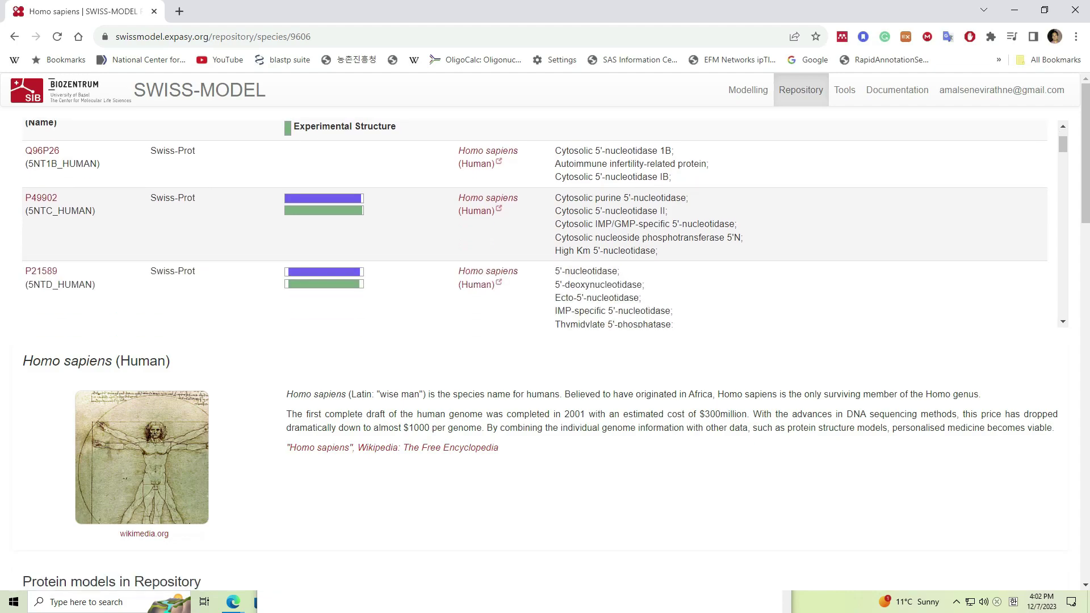
pyautogui.scroll(-1, 534, 225)
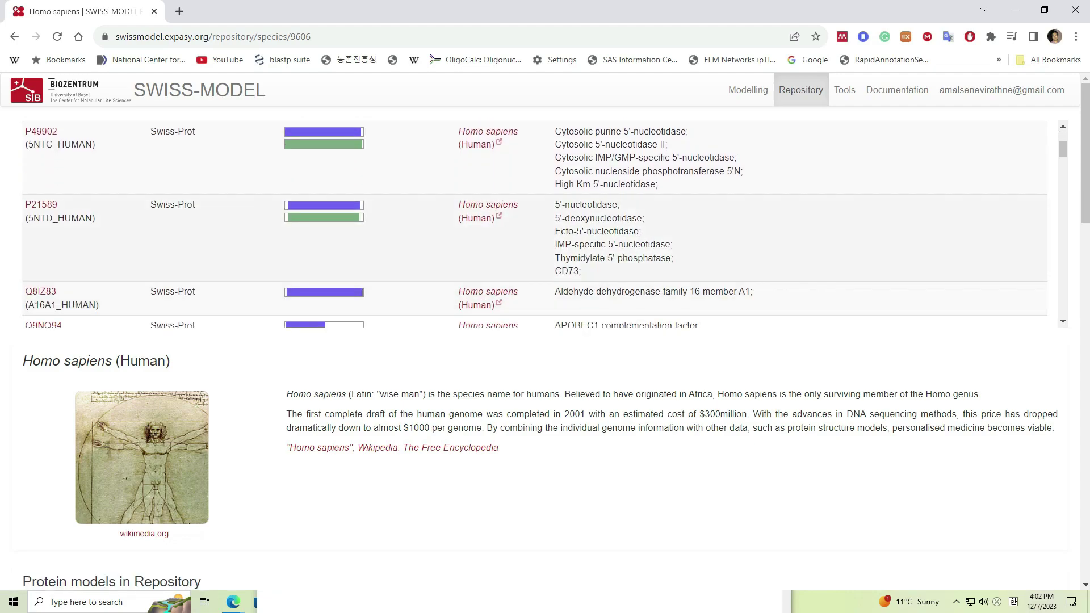
pyautogui.scroll(3, 533, 225)
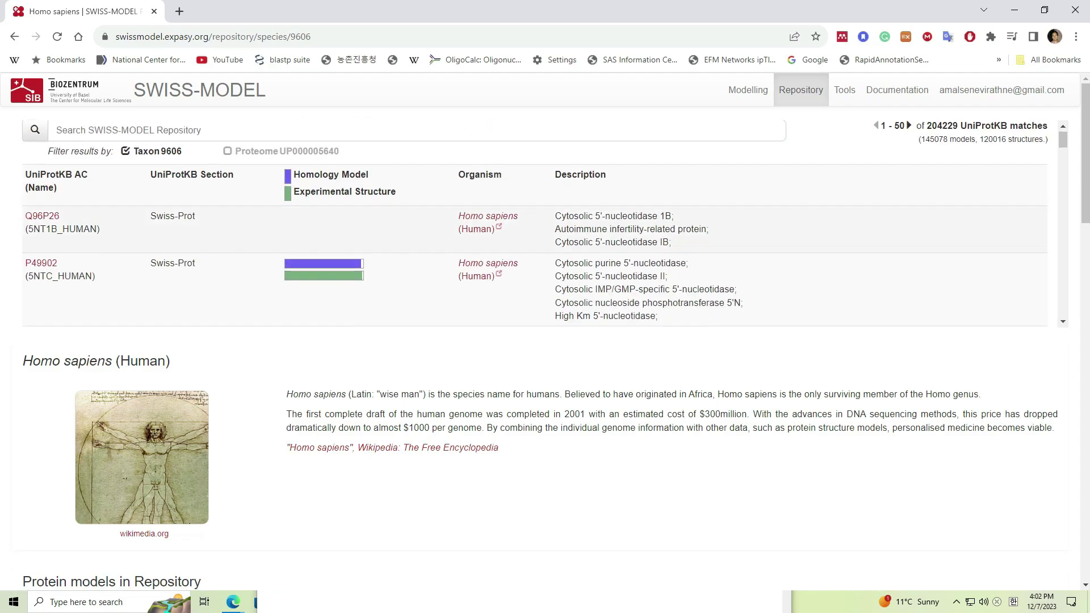
pyautogui.scroll(-15, 533, 225)
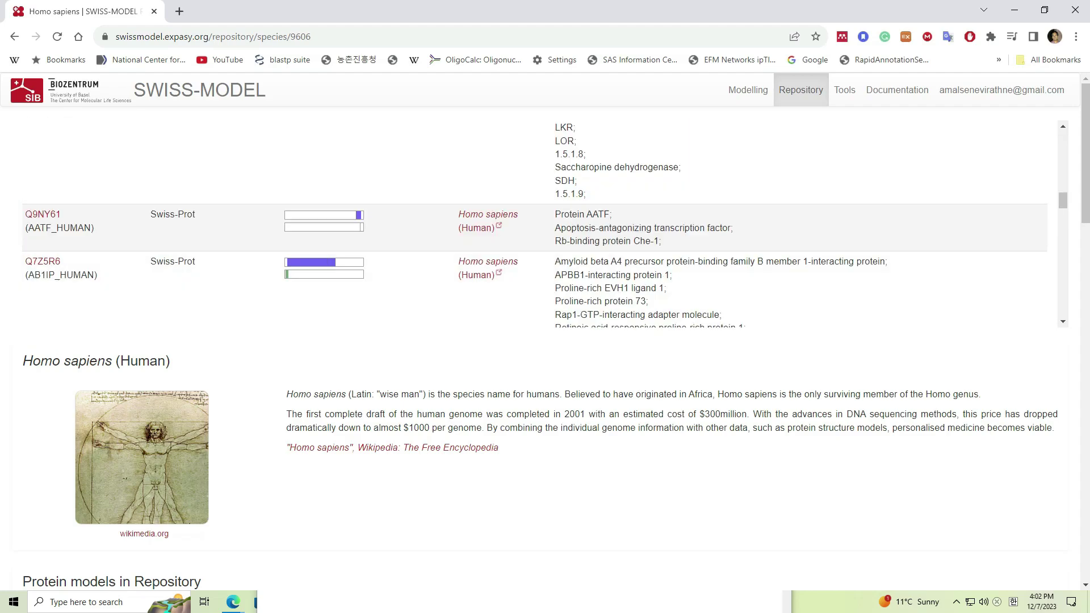
pyautogui.scroll(-15, 533, 224)
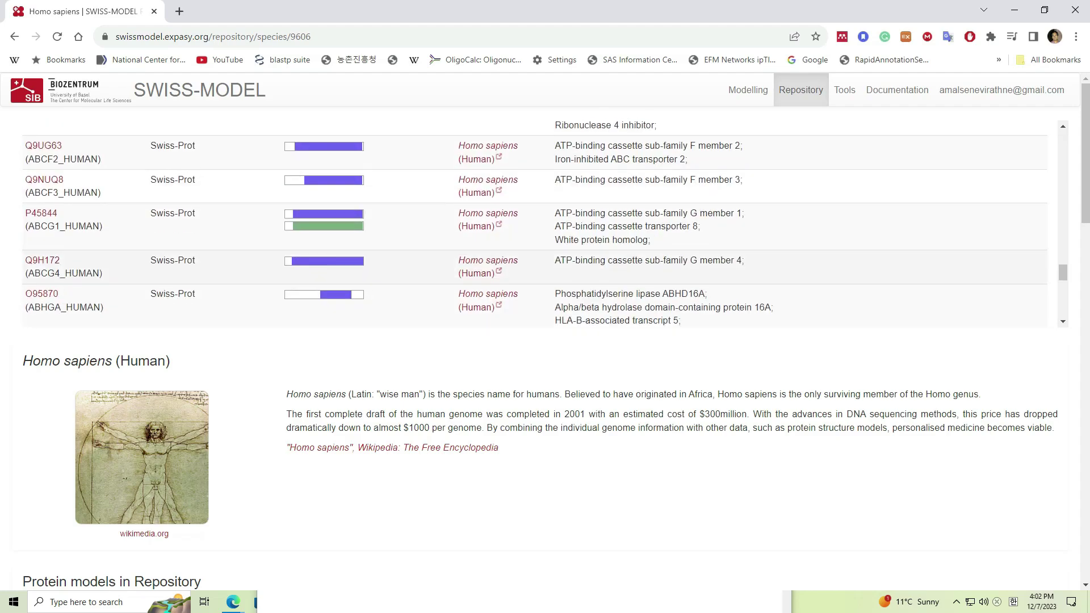
pyautogui.scroll(-10, 533, 225)
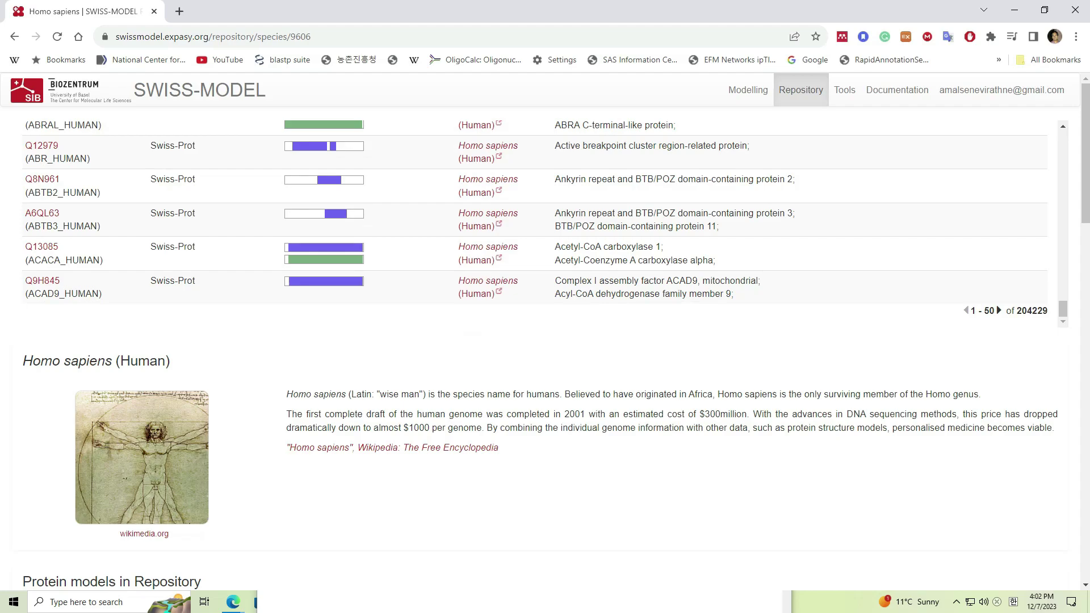
pyautogui.scroll(-10, 540, 331)
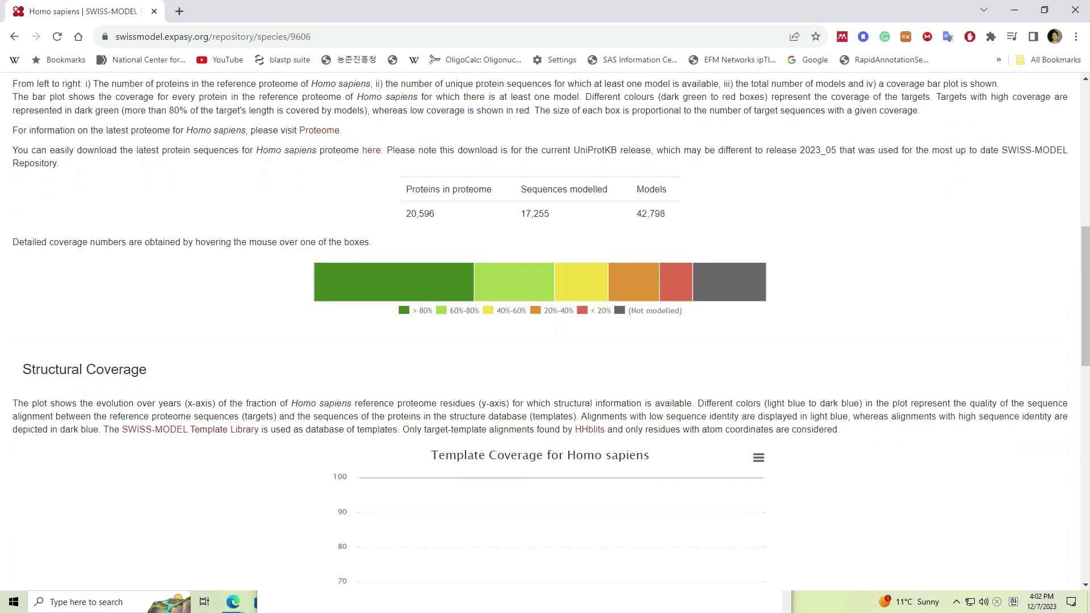
pyautogui.scroll(-6, 369, 488)
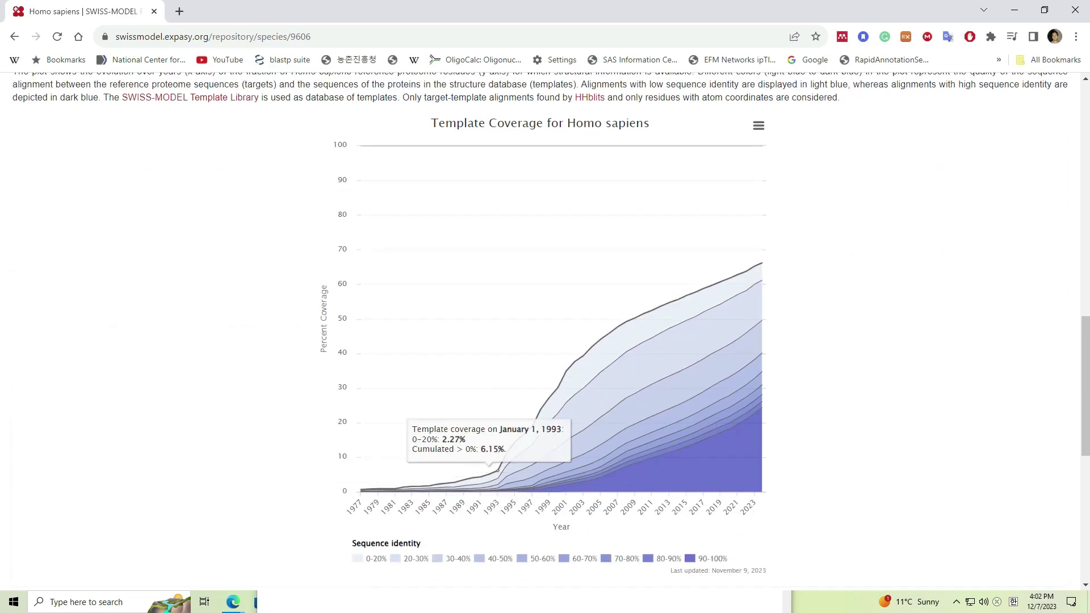
pyautogui.scroll(-5, 489, 210)
pyautogui.scroll(-1, 573, 369)
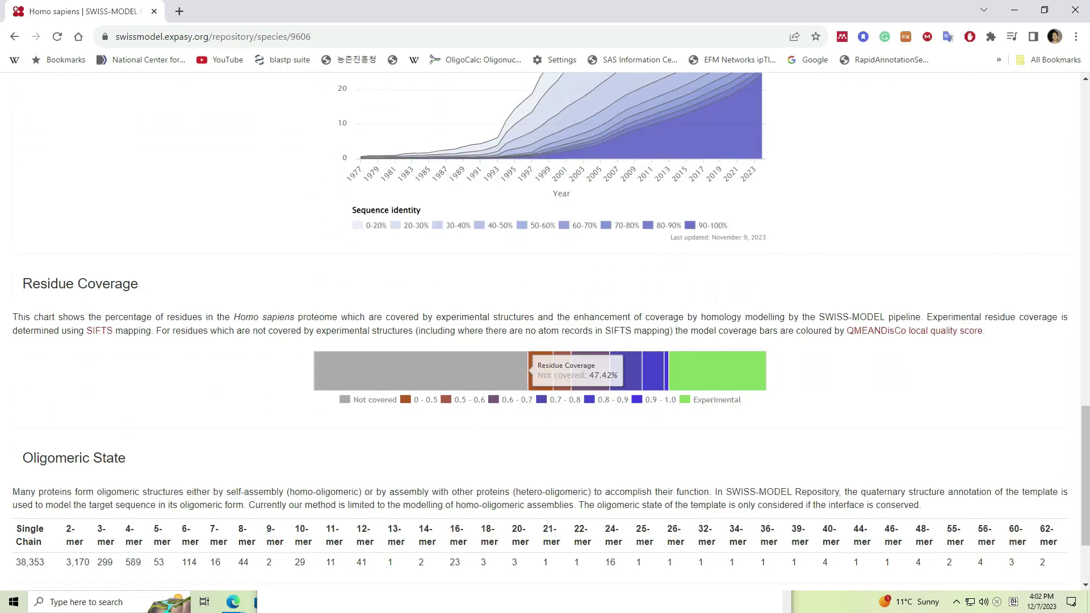
pyautogui.scroll(-2, 573, 369)
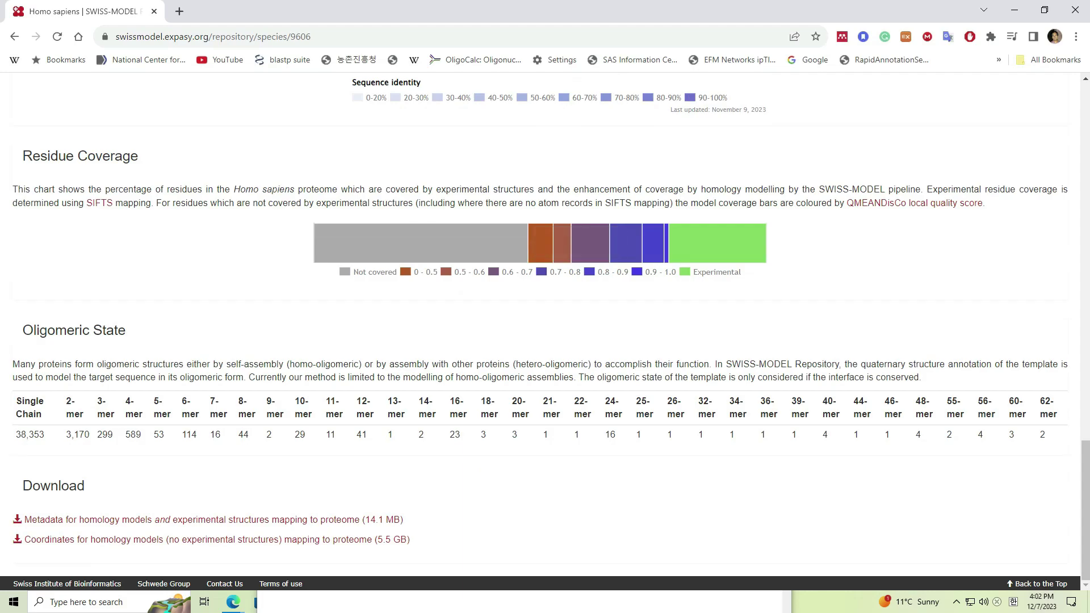
pyautogui.scroll(15, 573, 369)
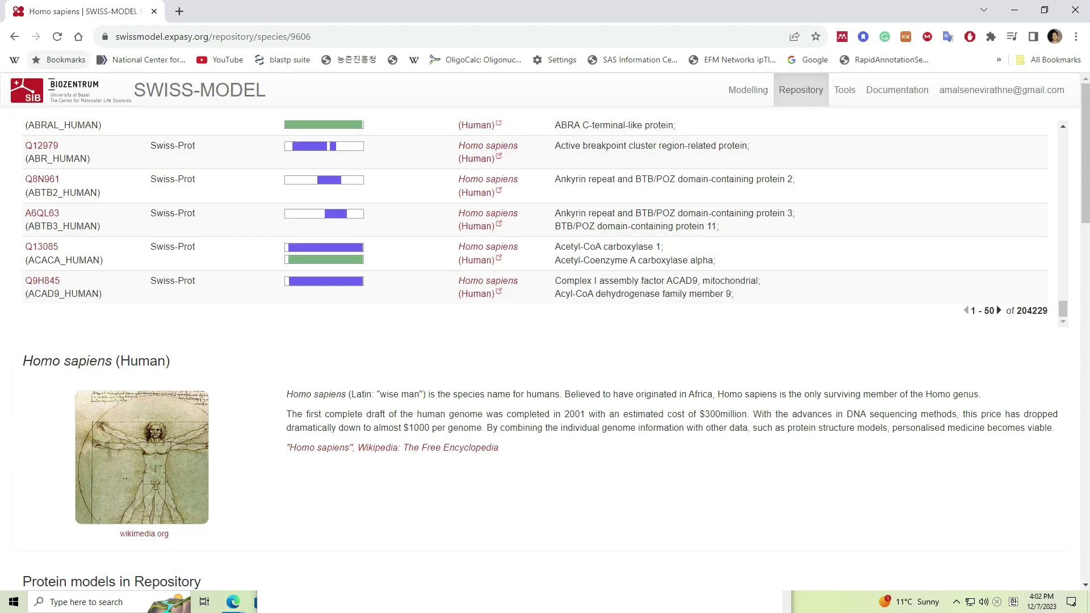
# Leave the SWISS-MODEL site for a new browser tab showing the Google start page.
pyautogui.press('F5')
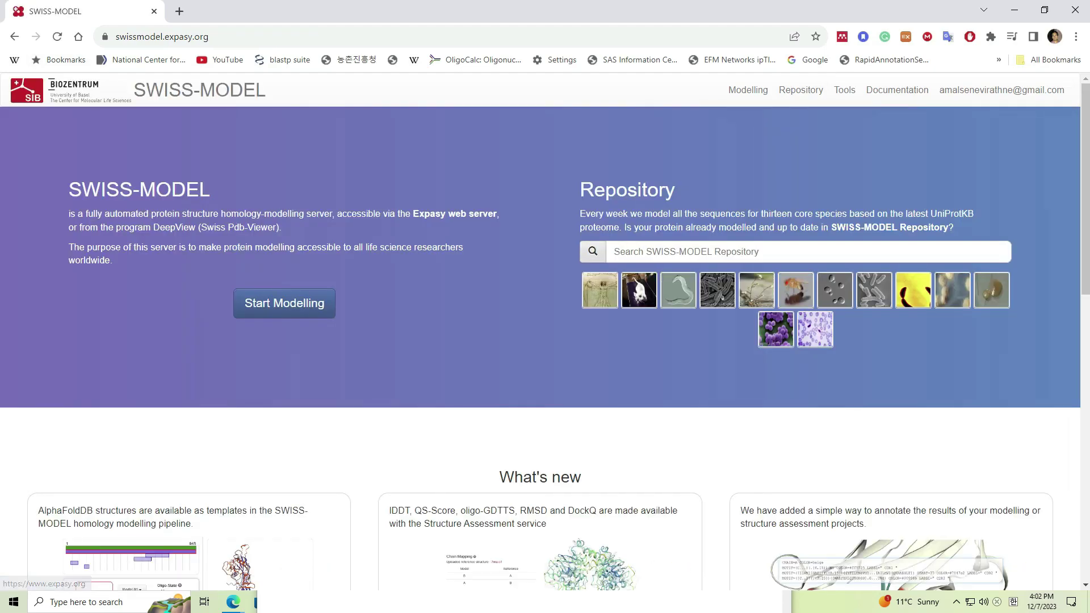
pyautogui.moveTo(897, 89)
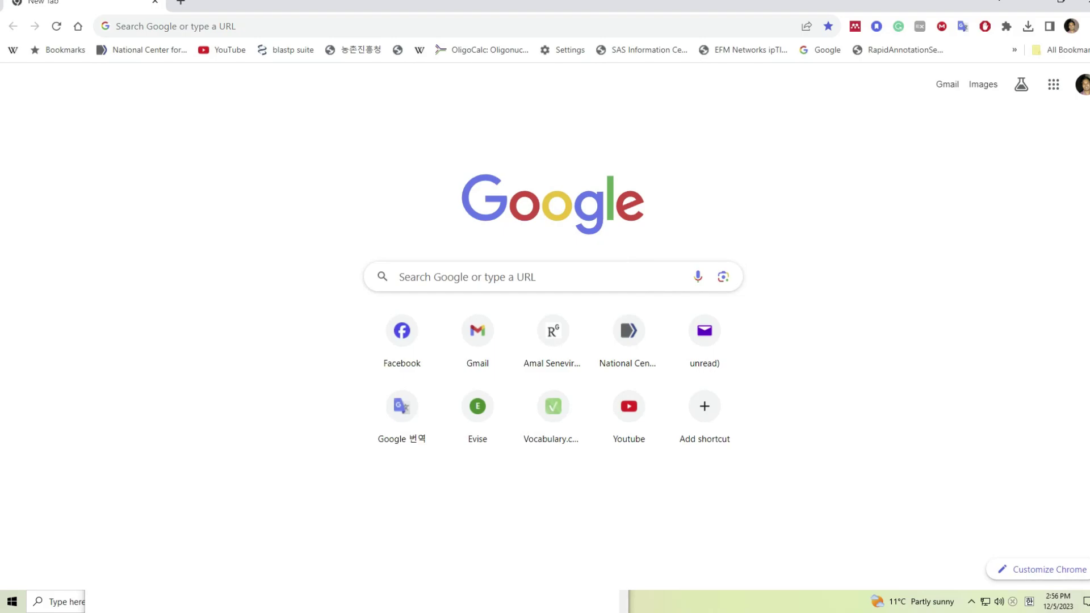
# Search Google for 'Swiss Model' and open the SWISS-MODEL homepage from the results.
pyautogui.click(399, 277)
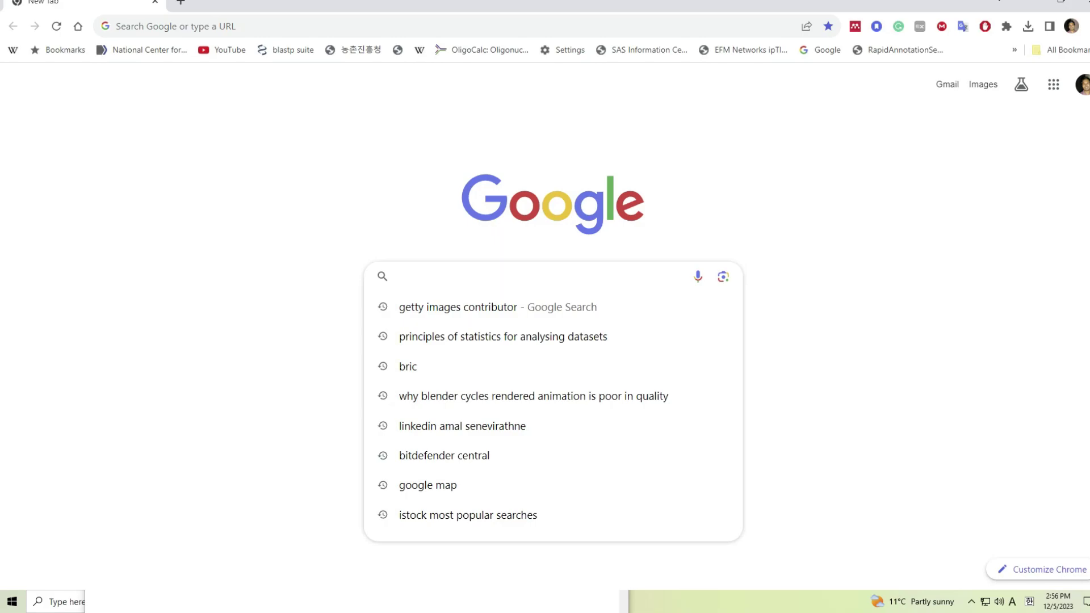
pyautogui.write('Swiss')
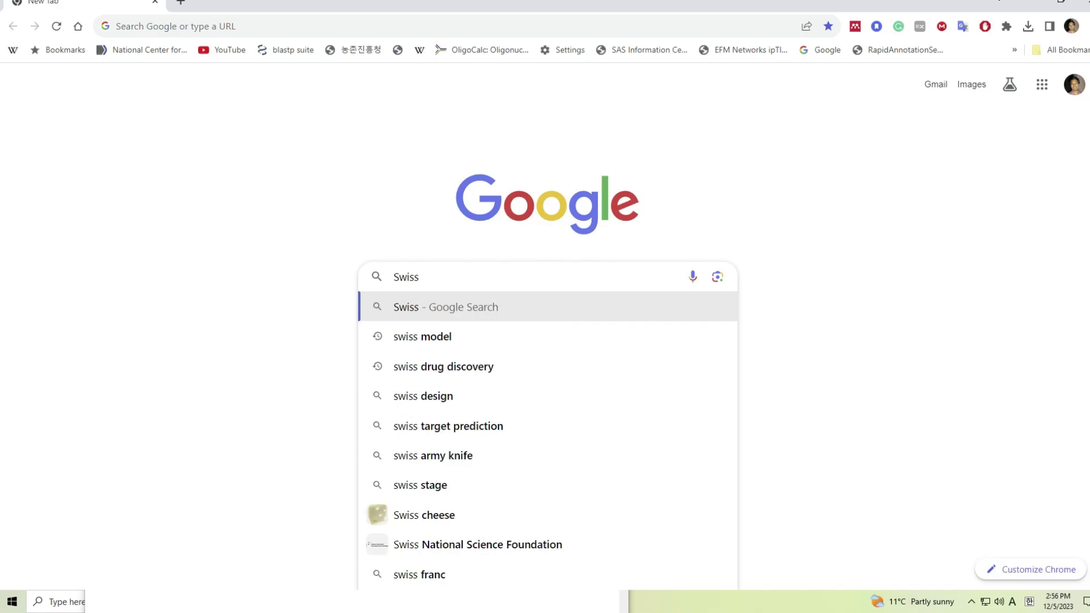
pyautogui.write(' Mo')
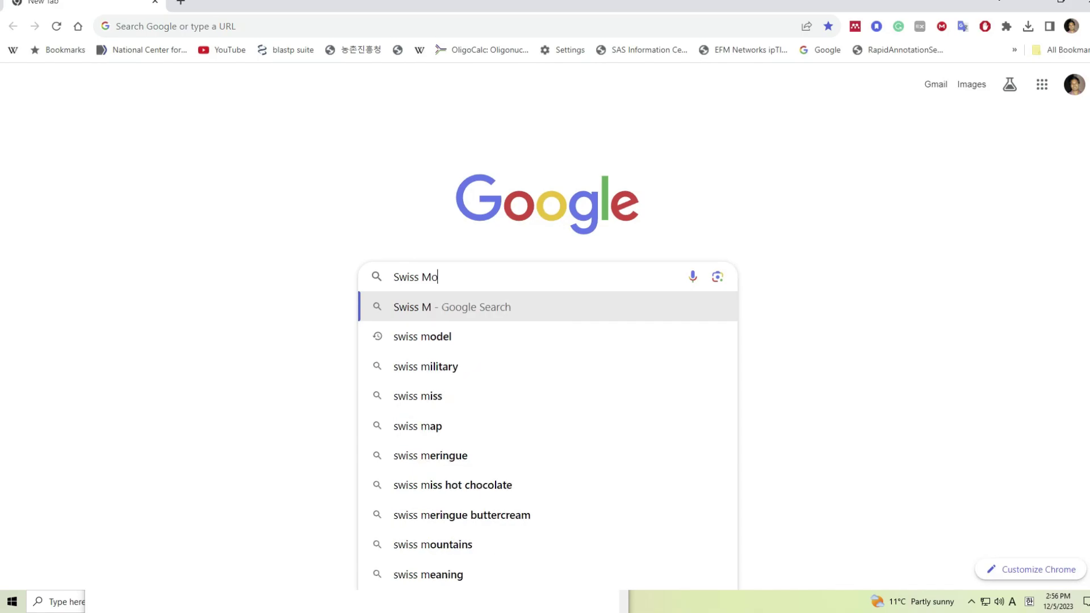
pyautogui.write('del')
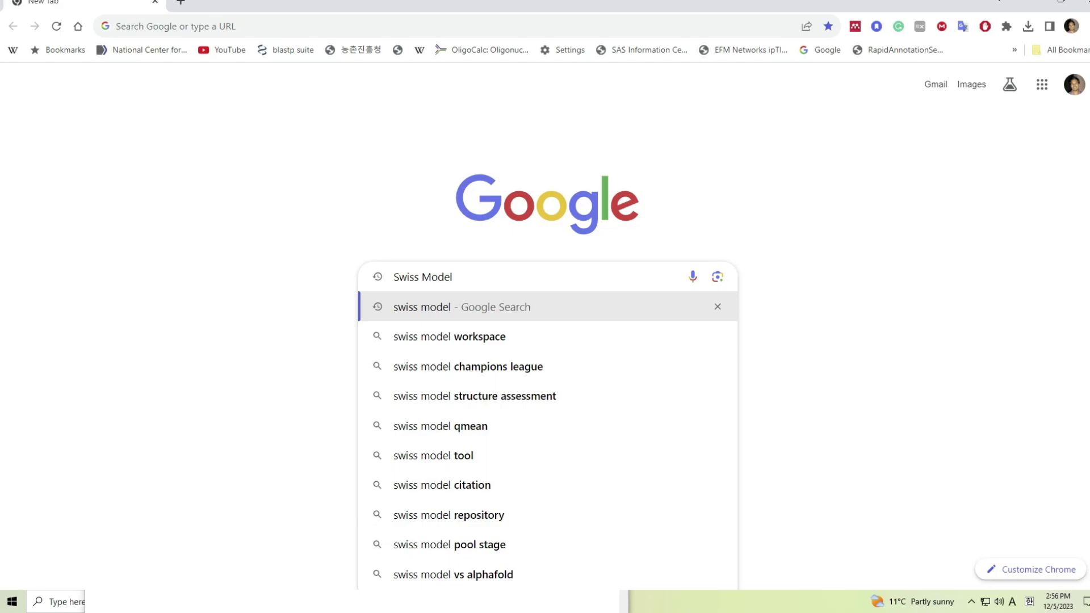
pyautogui.press('Return')
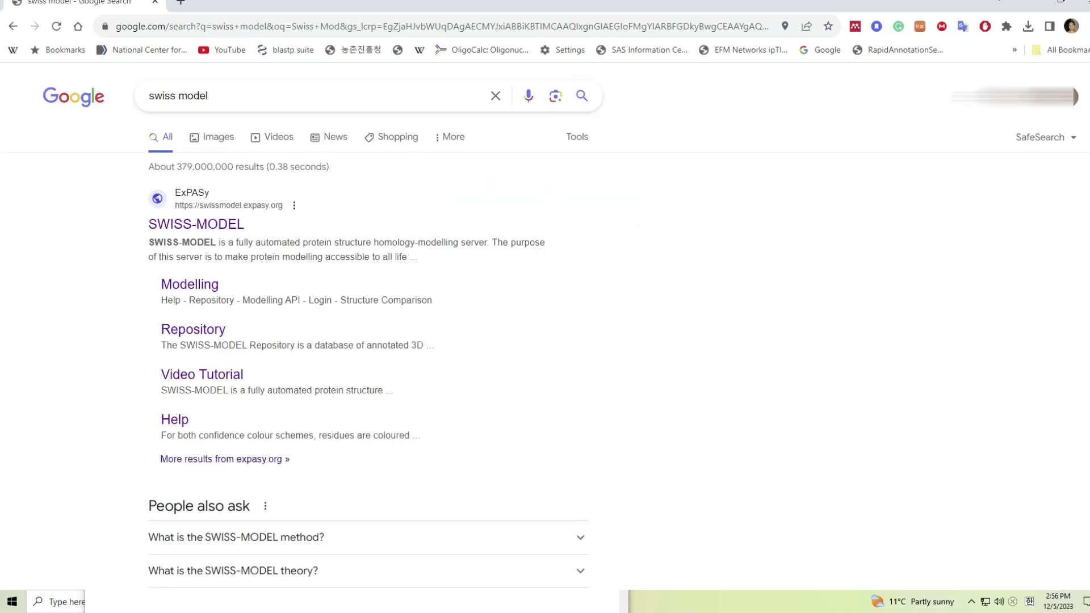
pyautogui.click(196, 223)
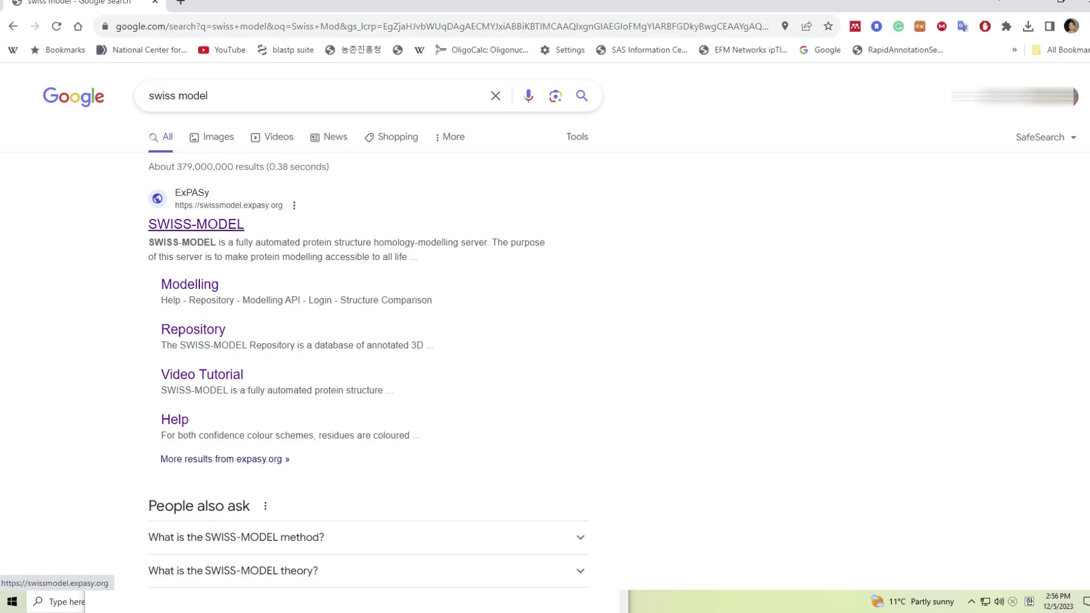
pyautogui.click(196, 224)
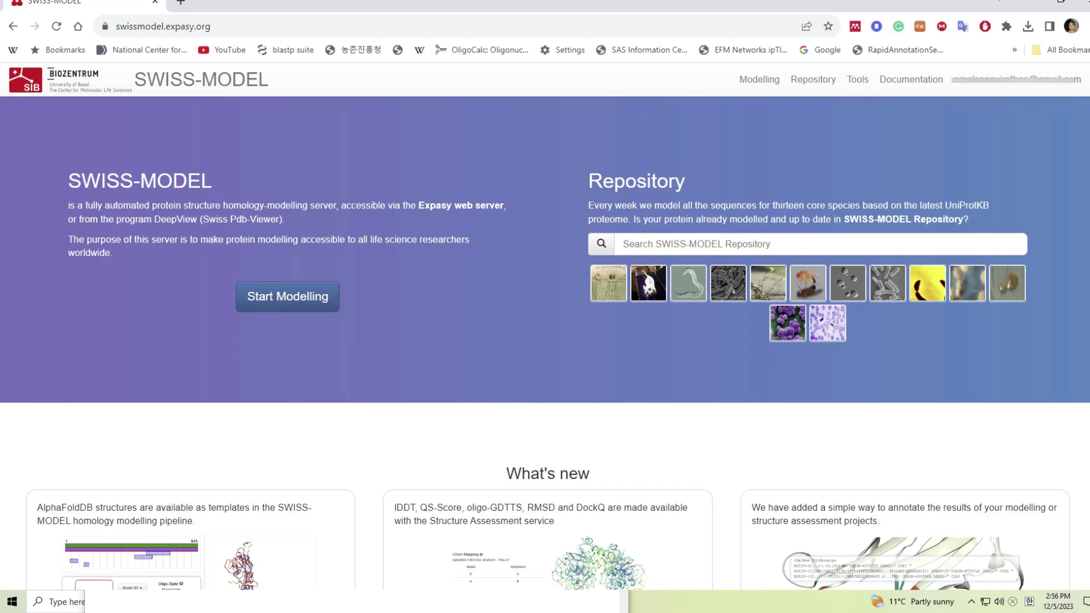
pyautogui.scroll(-3, 545, 327)
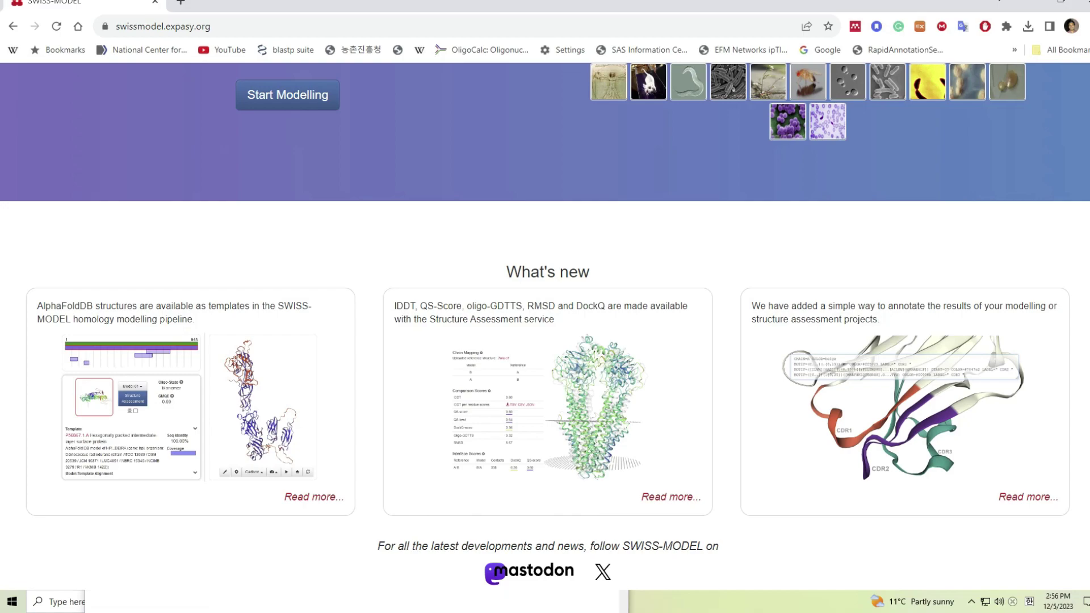
pyautogui.scroll(3, 545, 323)
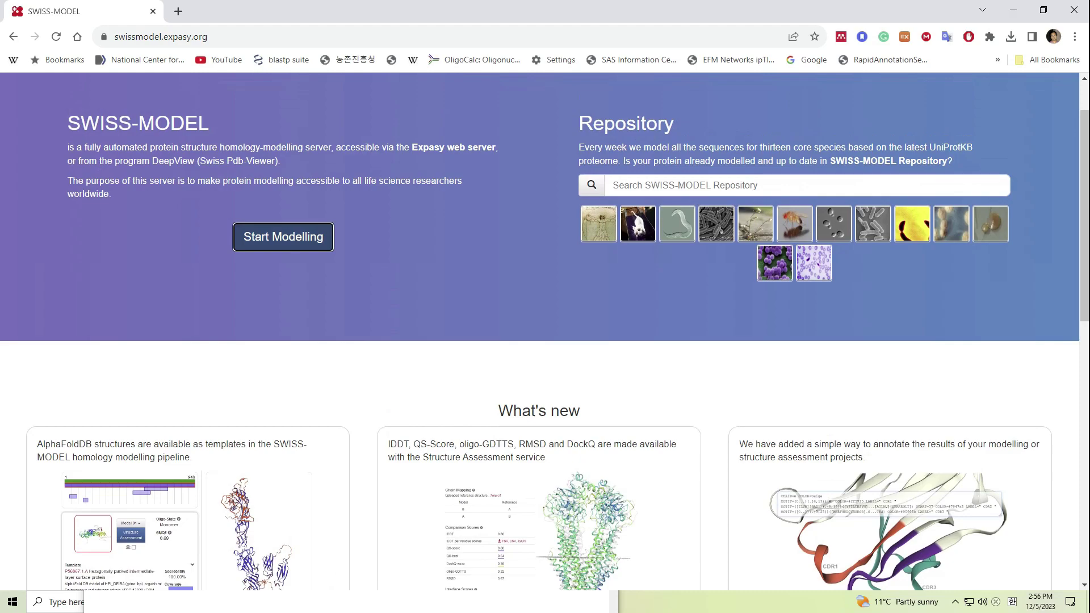
# Open the Start a New Modelling Project page from the SWISS-MODEL homepage.
pyautogui.click(283, 236)
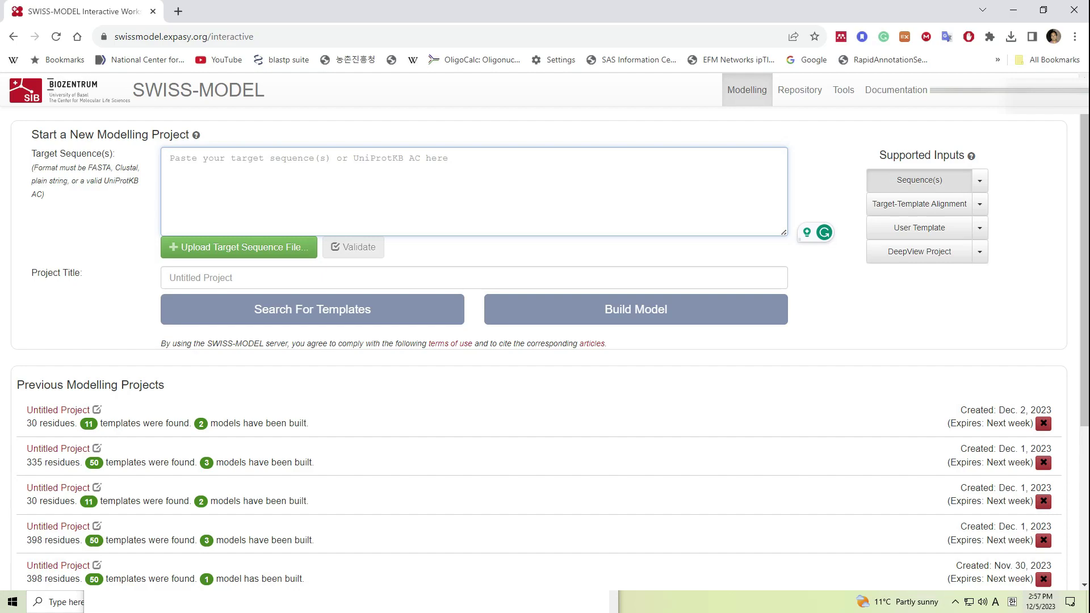
# Copy the TvLDH sequence from Seq.txt in Notepad into the Target Sequence(s) box.
pyautogui.hotkey('alt', 'Tab')
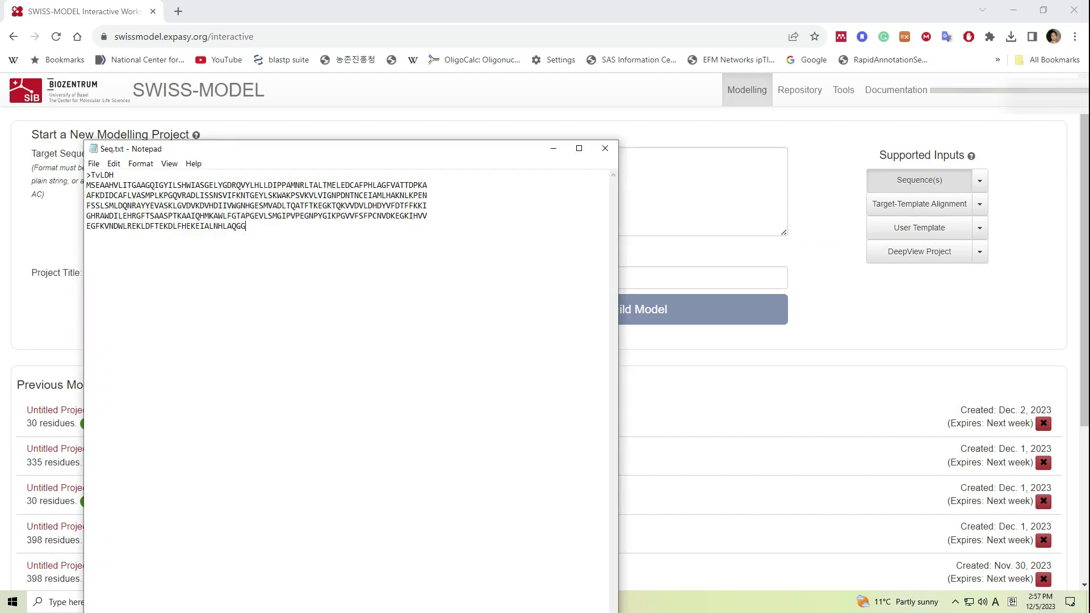
pyautogui.hotkey('shift', 'Up')
pyautogui.hotkey('shift', 'Up')
pyautogui.hotkey('shift', 'Up')
pyautogui.hotkey('shift', 'Up')
pyautogui.hotkey('shift', 'Home')
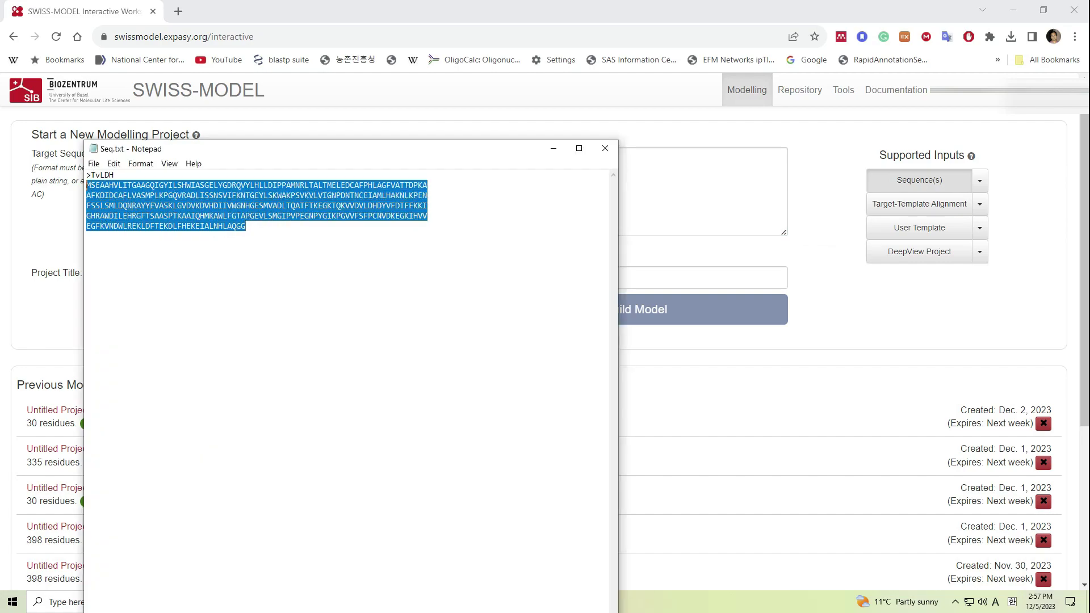
pyautogui.hotkey('alt', 'Tab')
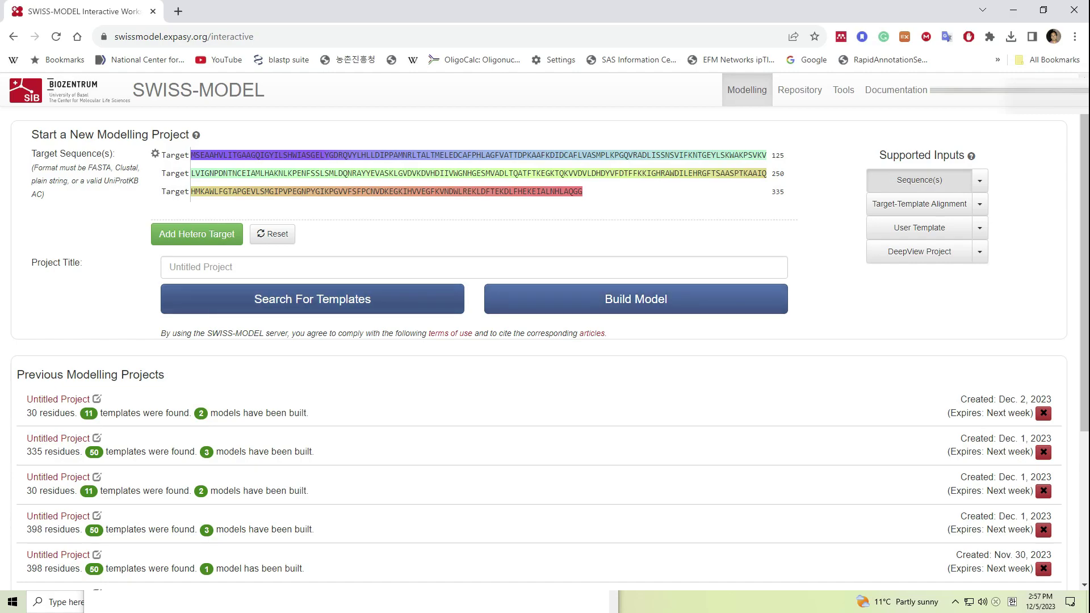
# Title the project 'Test_project' and submit it for template search.
pyautogui.click(312, 267)
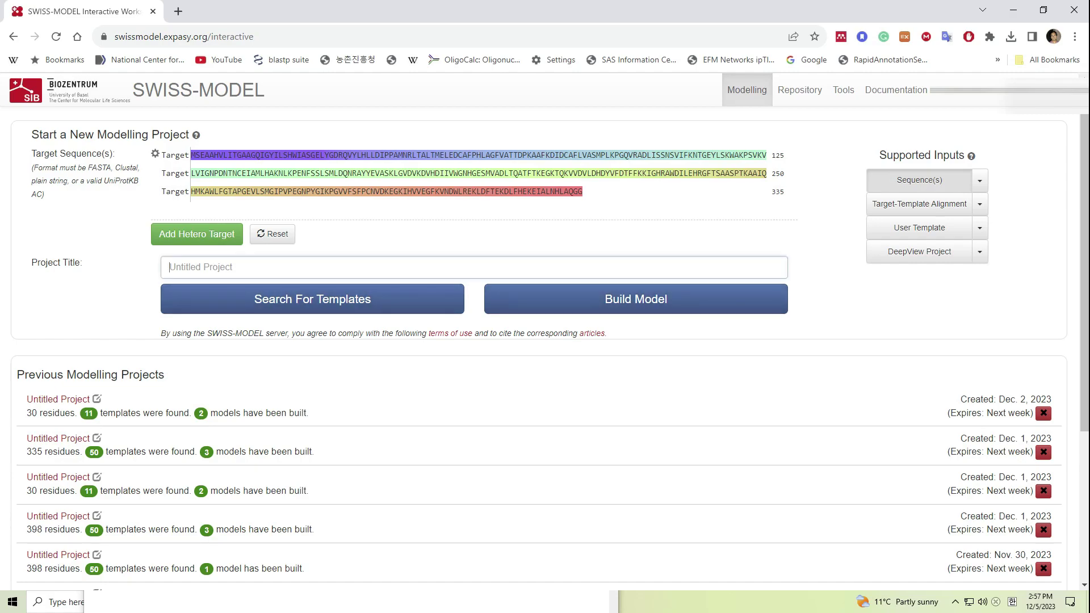
pyautogui.write('Test_')
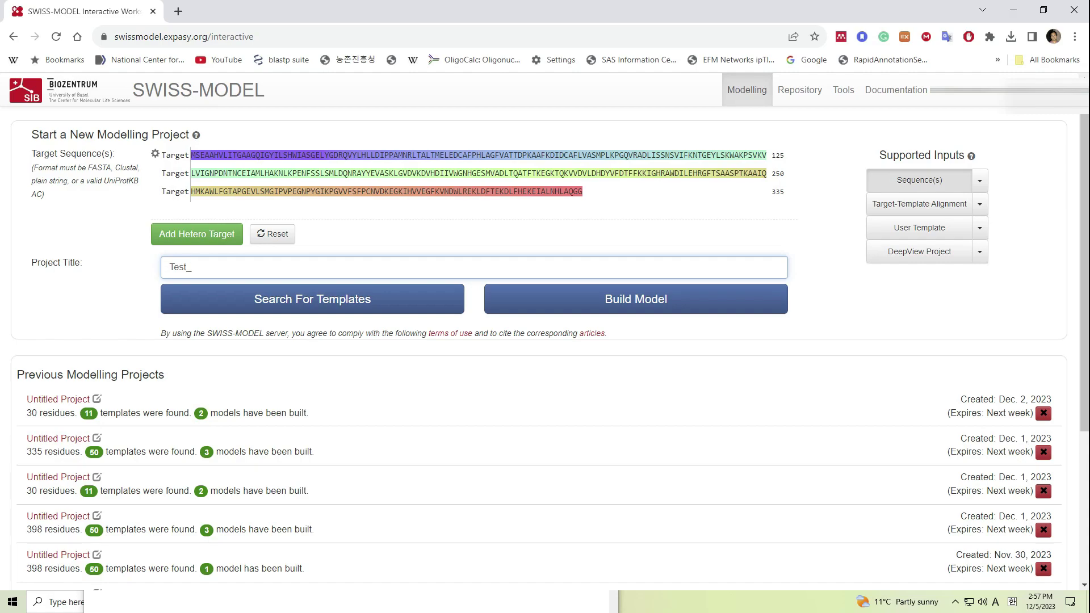
pyautogui.write('project')
pyautogui.press('Return')
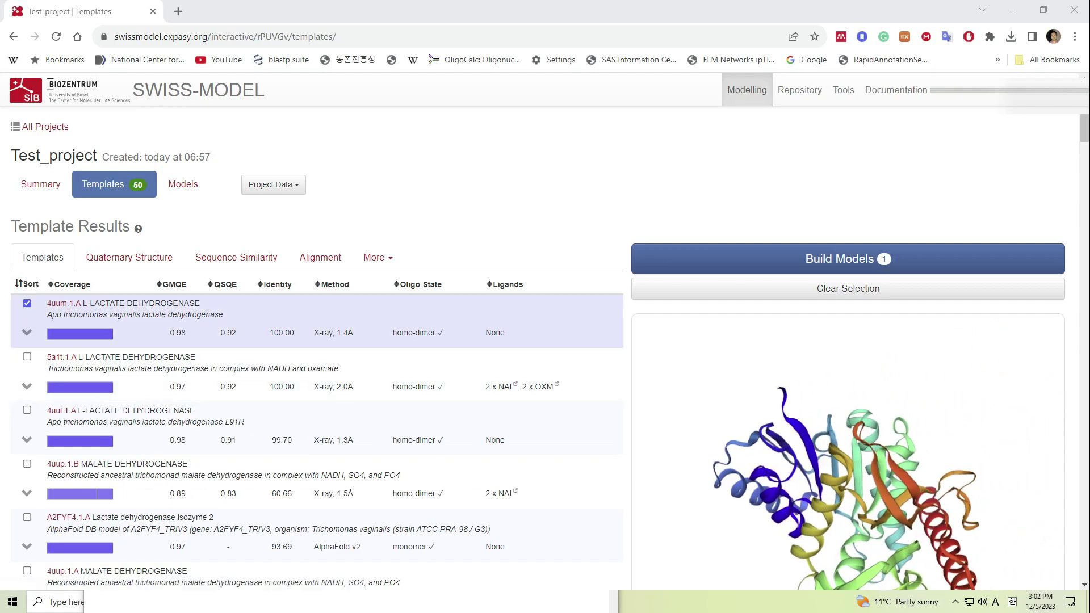
pyautogui.scroll(-2, 317, 349)
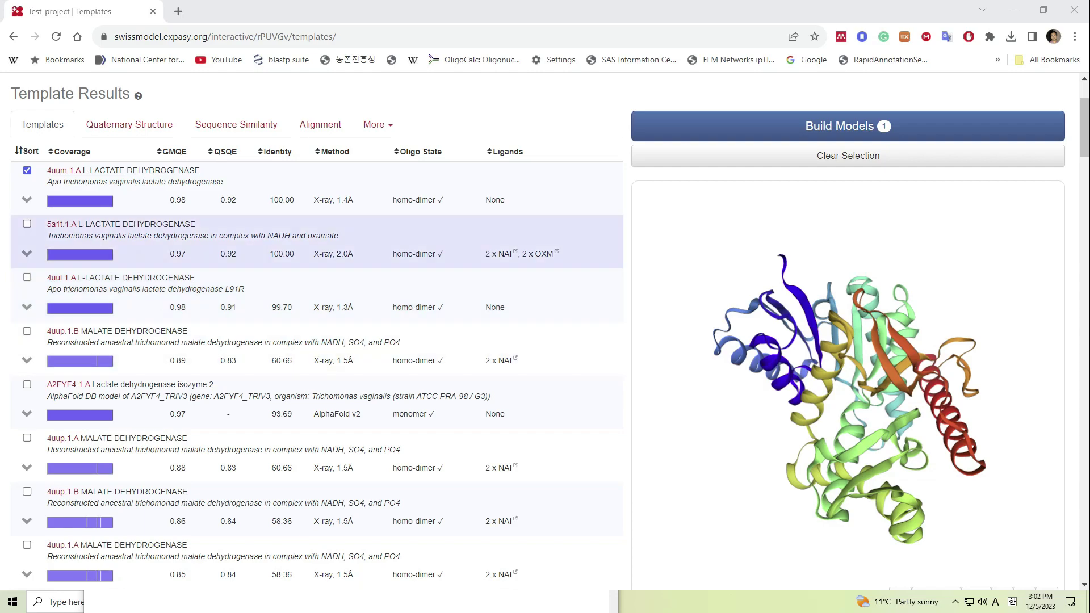
pyautogui.scroll(1, 317, 244)
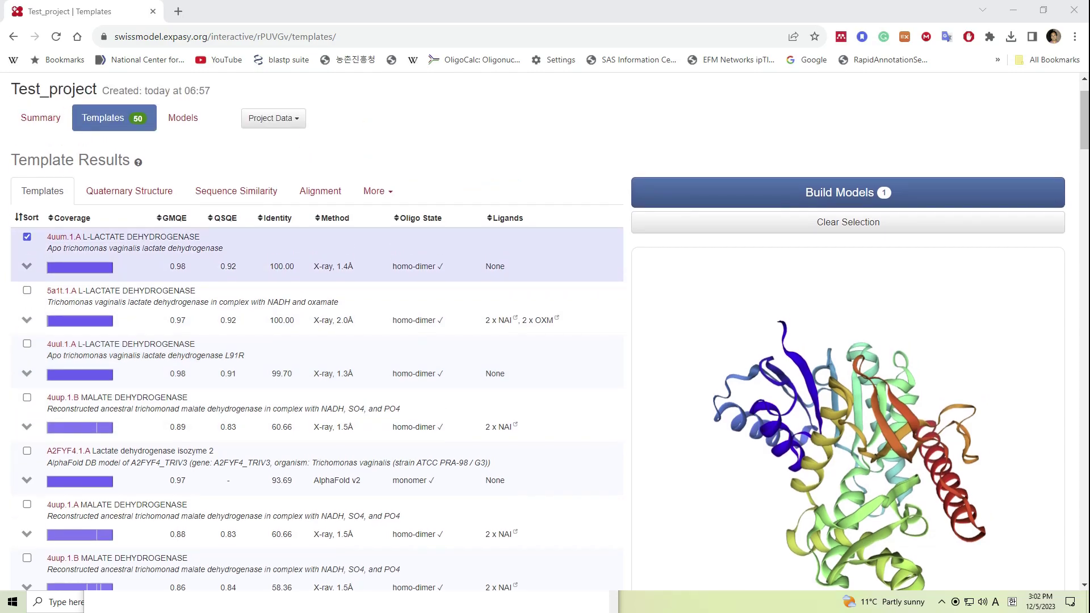
pyautogui.scroll(-5, 317, 340)
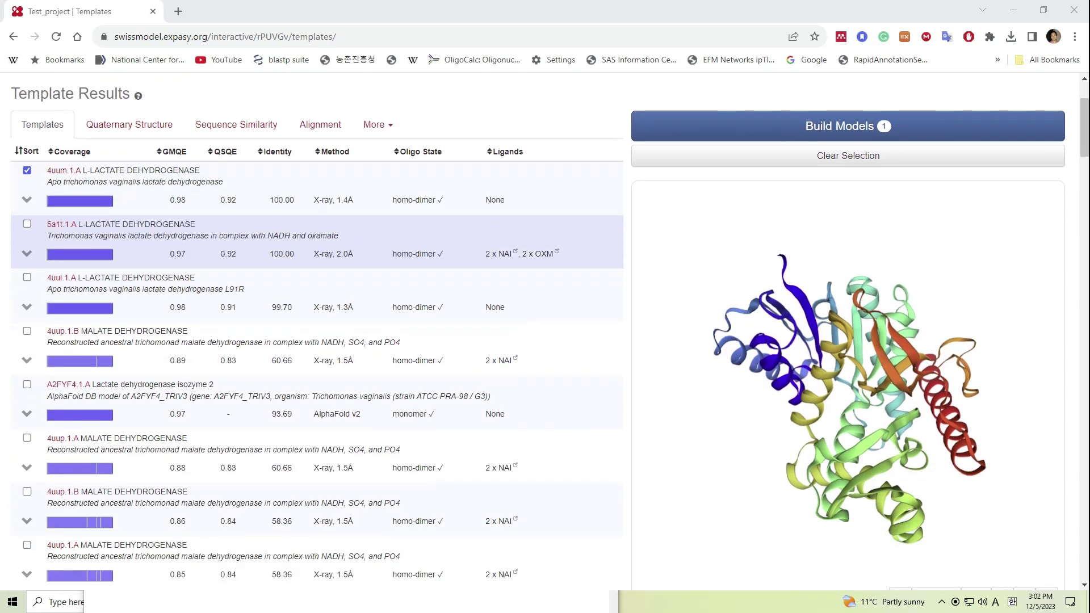
pyautogui.scroll(-8, 316, 341)
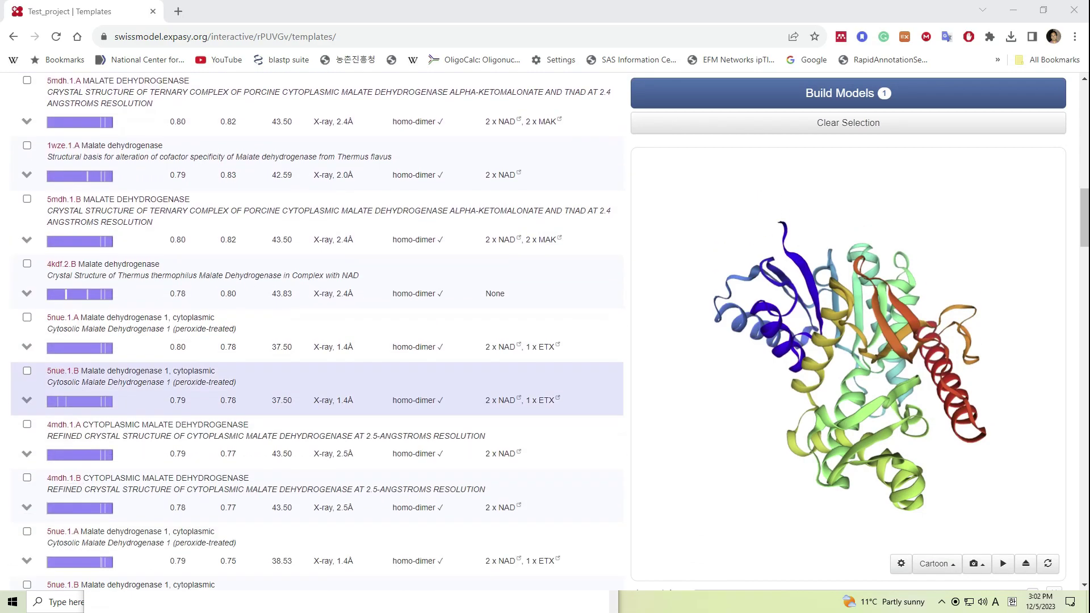
pyautogui.scroll(-3, 317, 397)
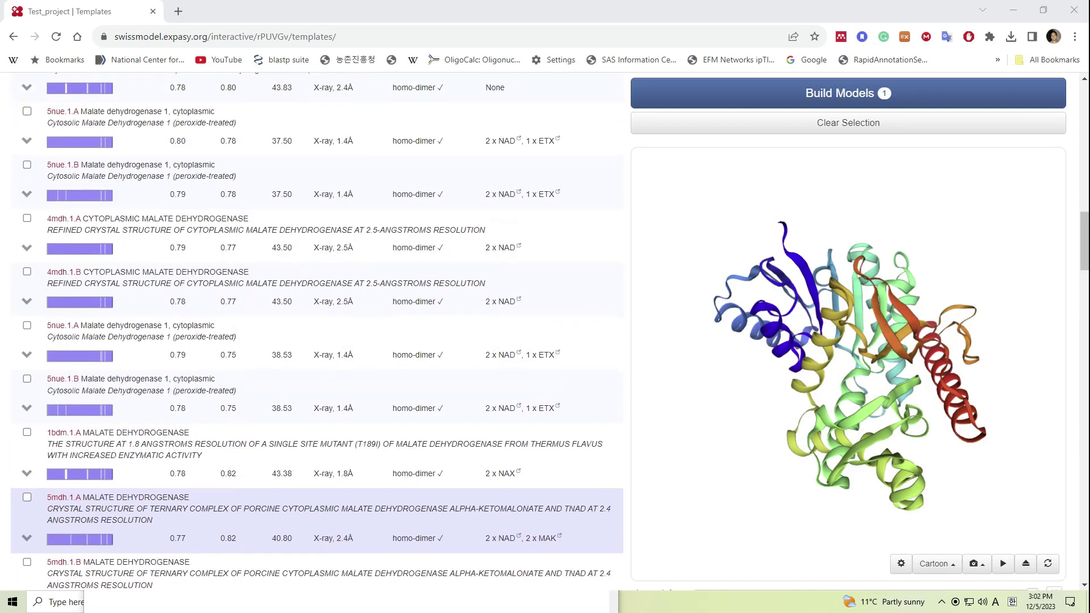
pyautogui.scroll(6, 317, 397)
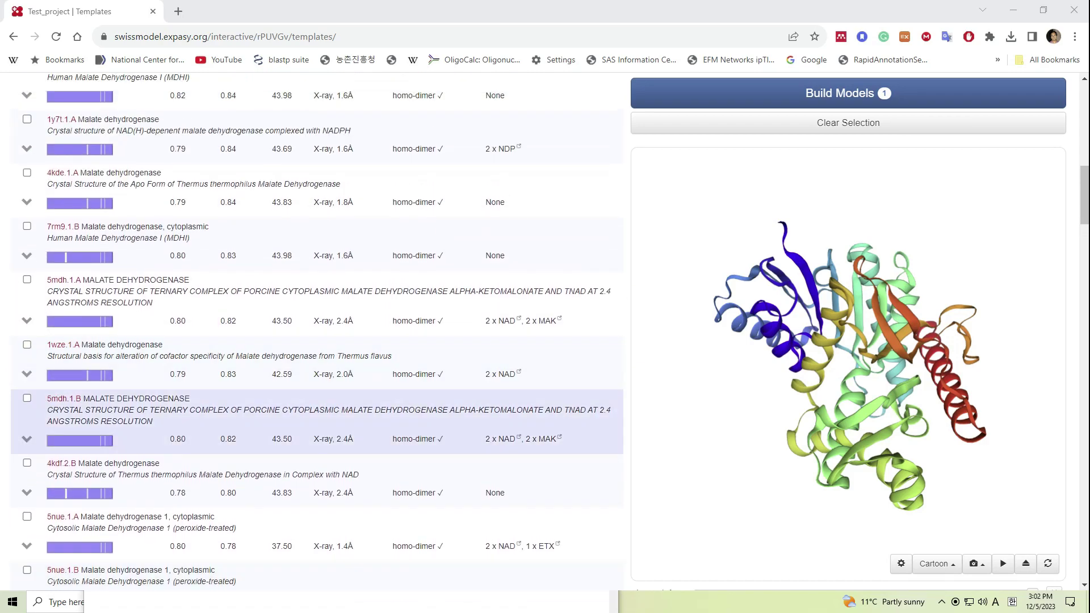
pyautogui.scroll(6, 317, 454)
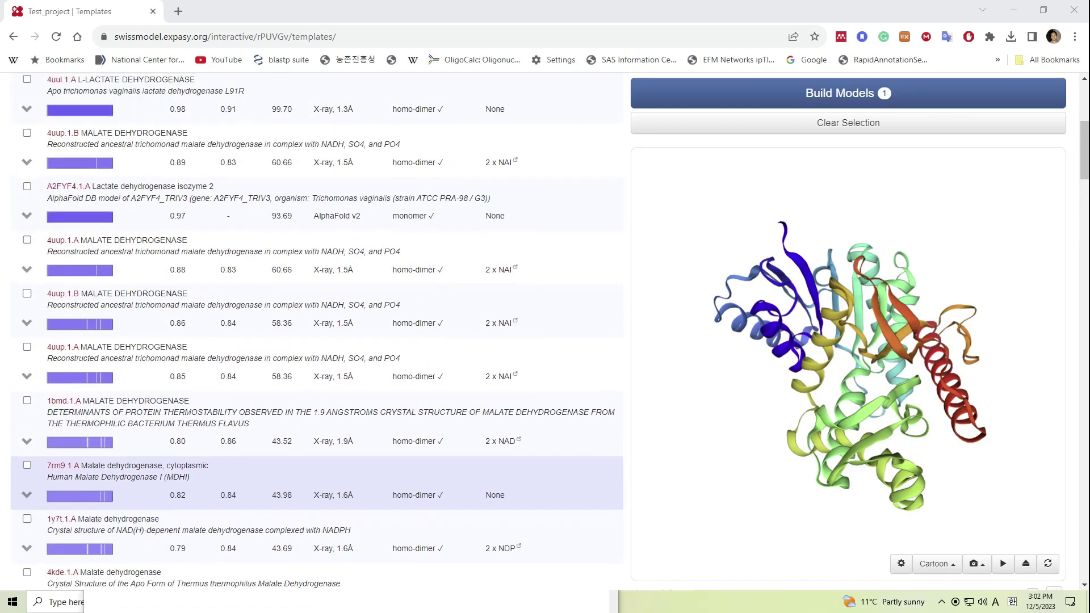
pyautogui.scroll(5, 316, 398)
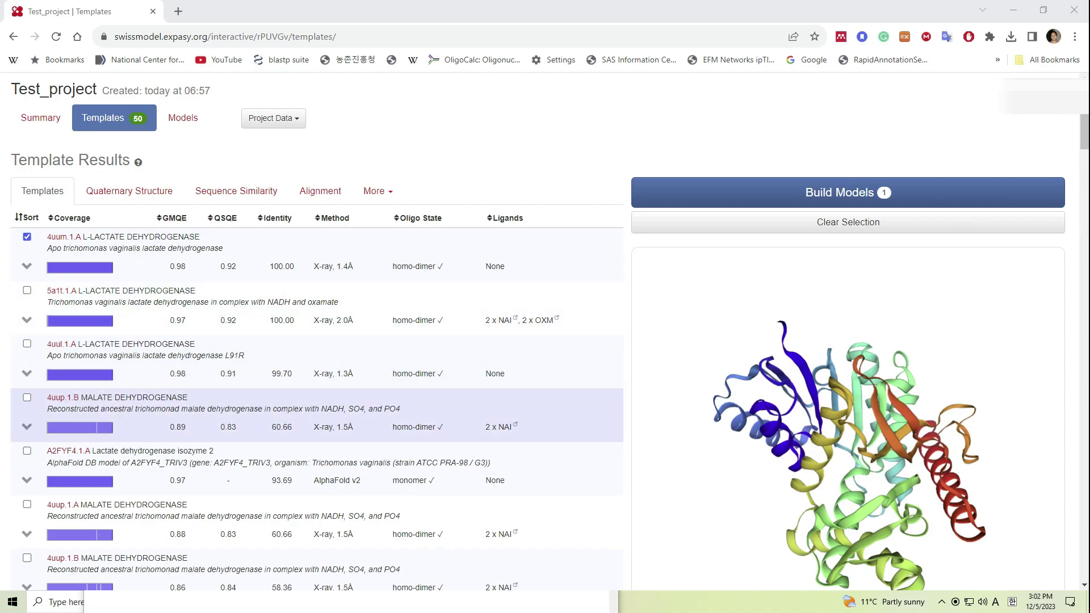
pyautogui.scroll(2, 316, 341)
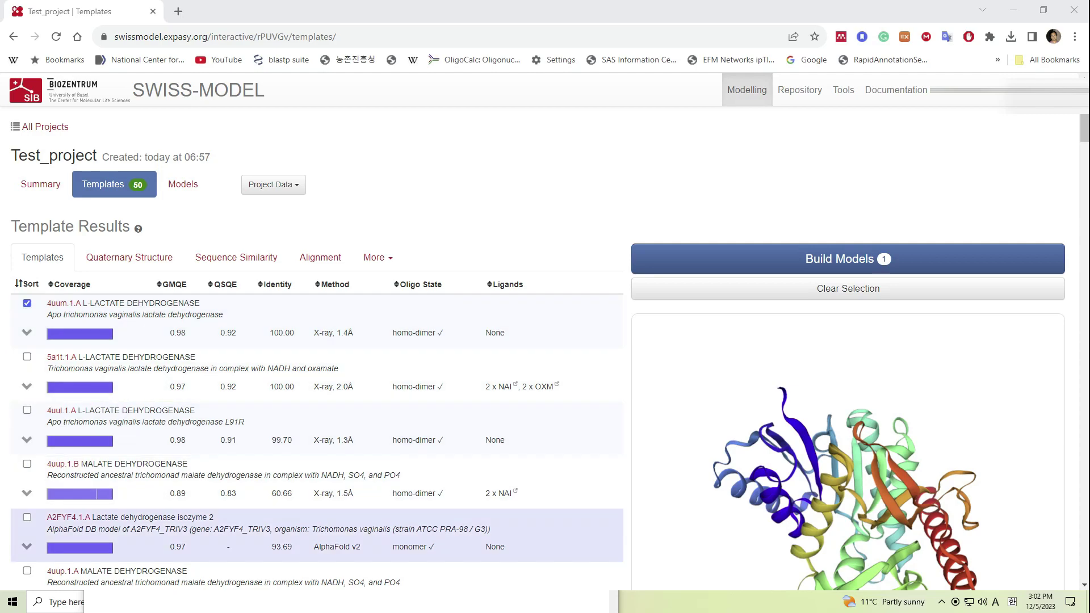
pyautogui.scroll(-1, 312, 471)
pyautogui.scroll(1, 312, 448)
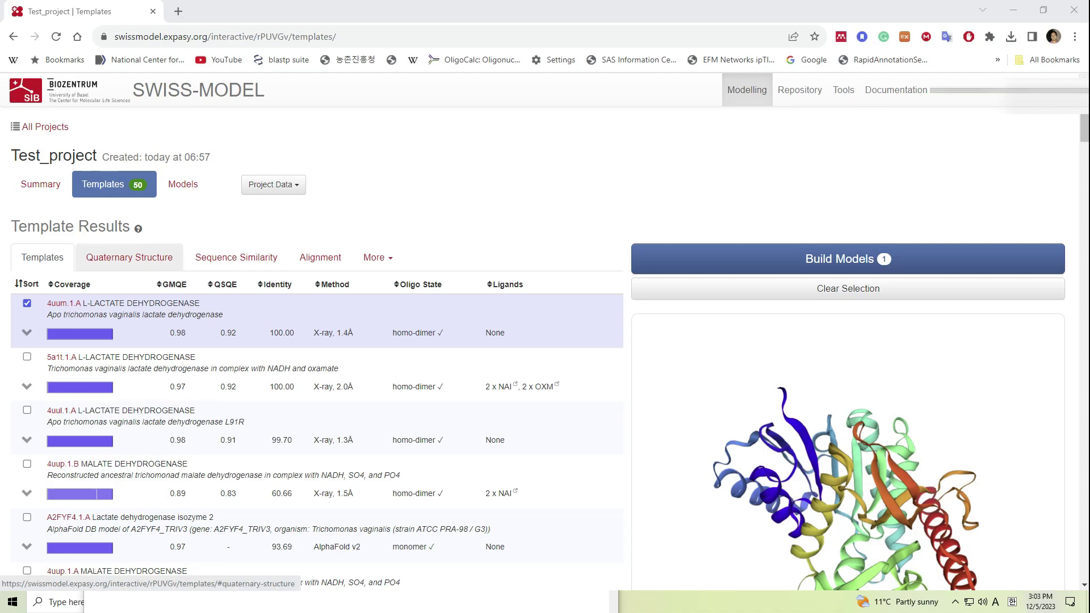
pyautogui.click(129, 257)
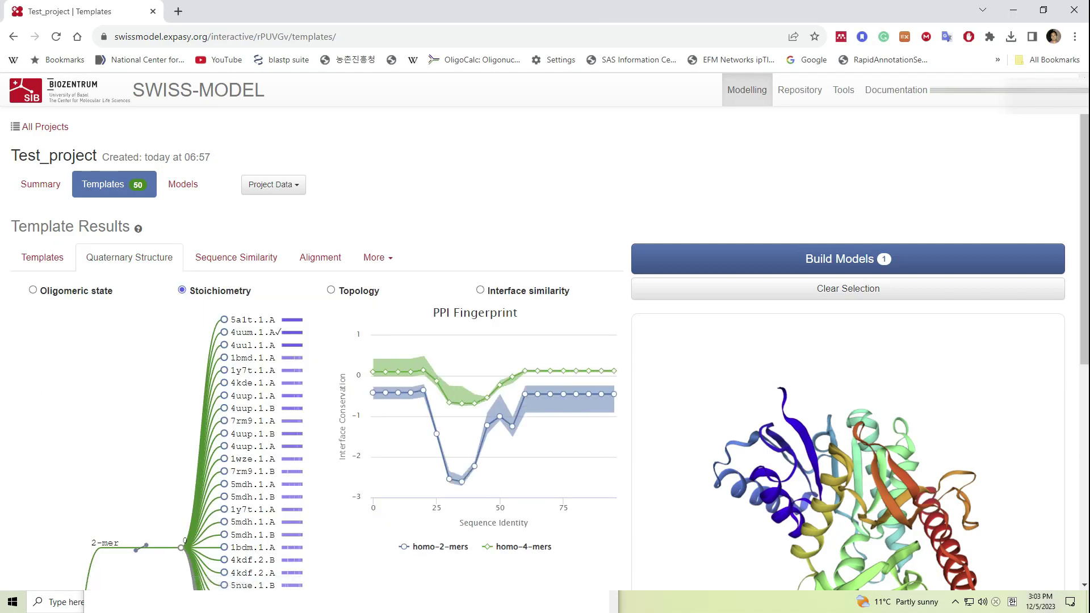
pyautogui.scroll(-2, 545, 331)
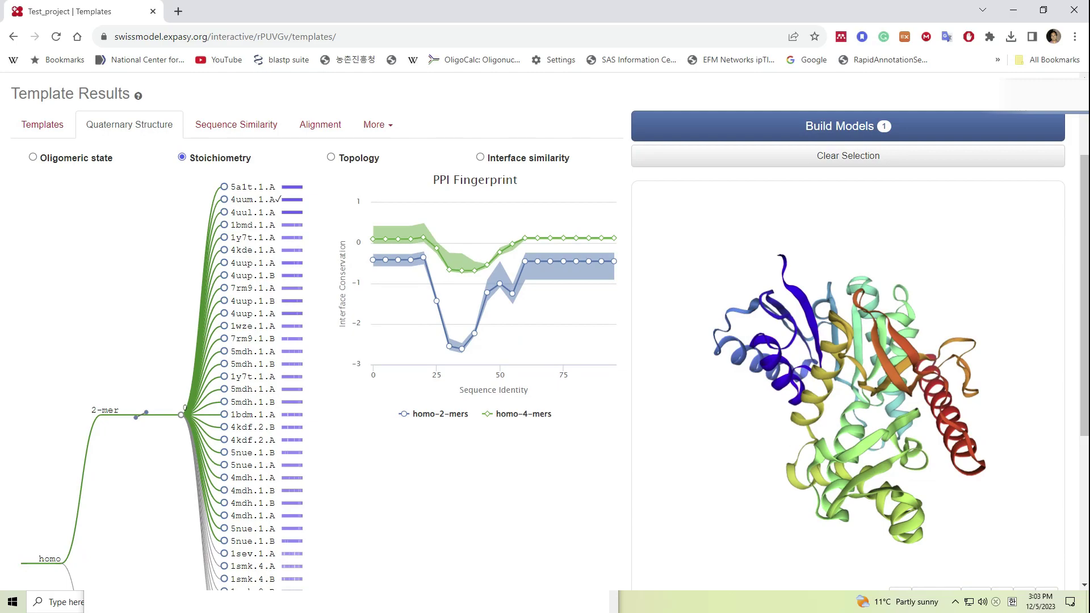
pyautogui.scroll(-4, 545, 331)
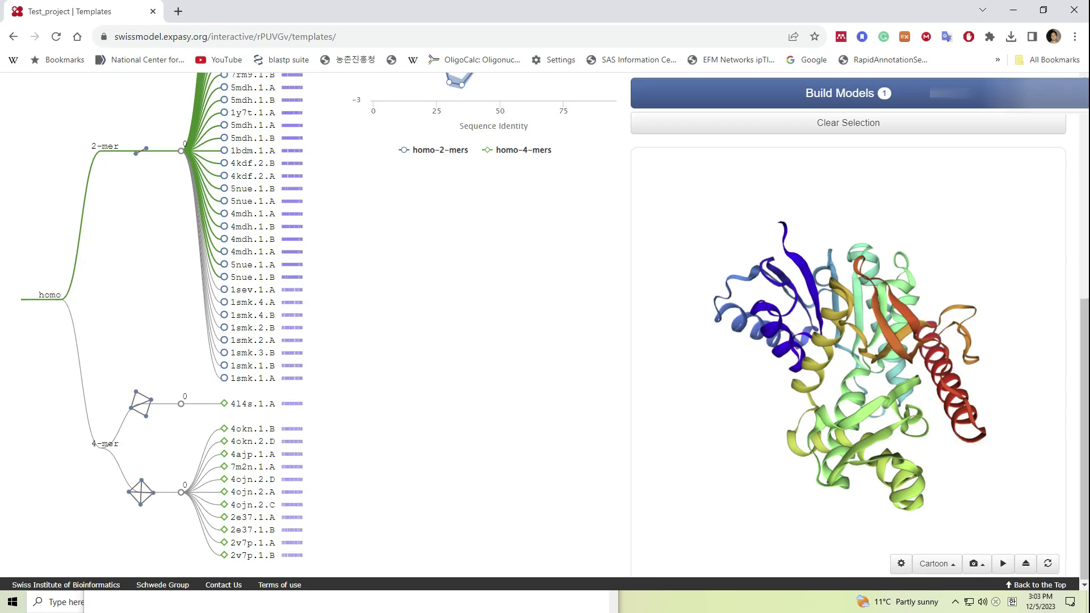
pyautogui.scroll(4, 545, 331)
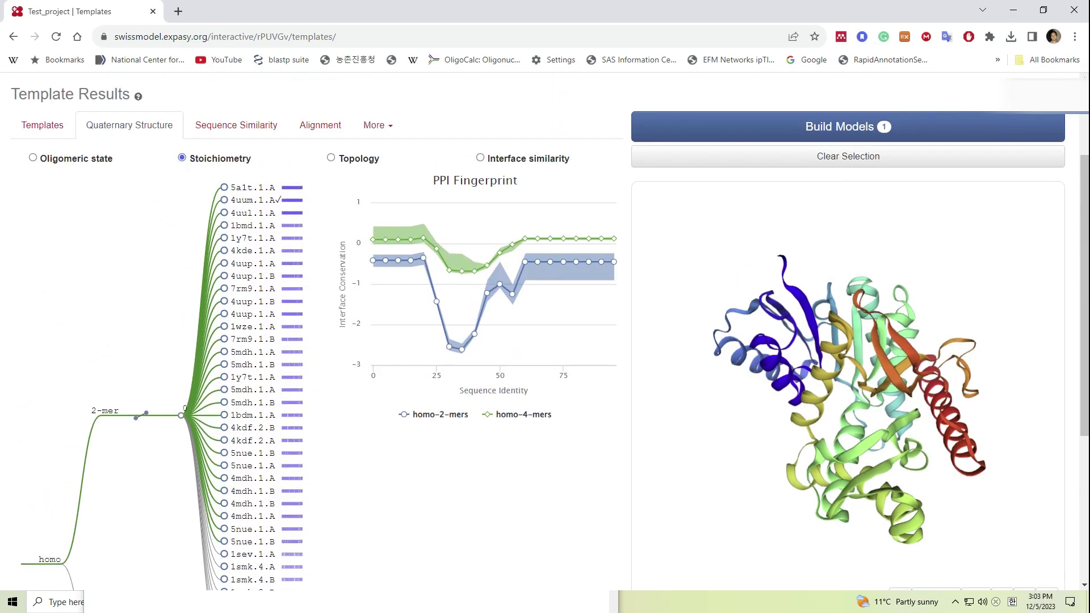
pyautogui.click(236, 125)
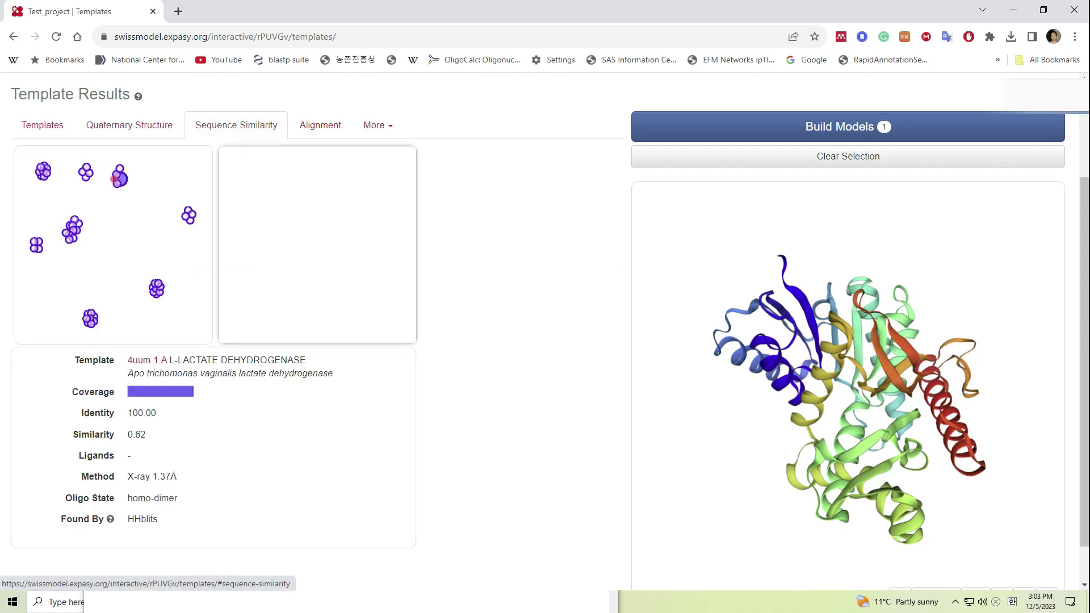
pyautogui.moveTo(116, 181)
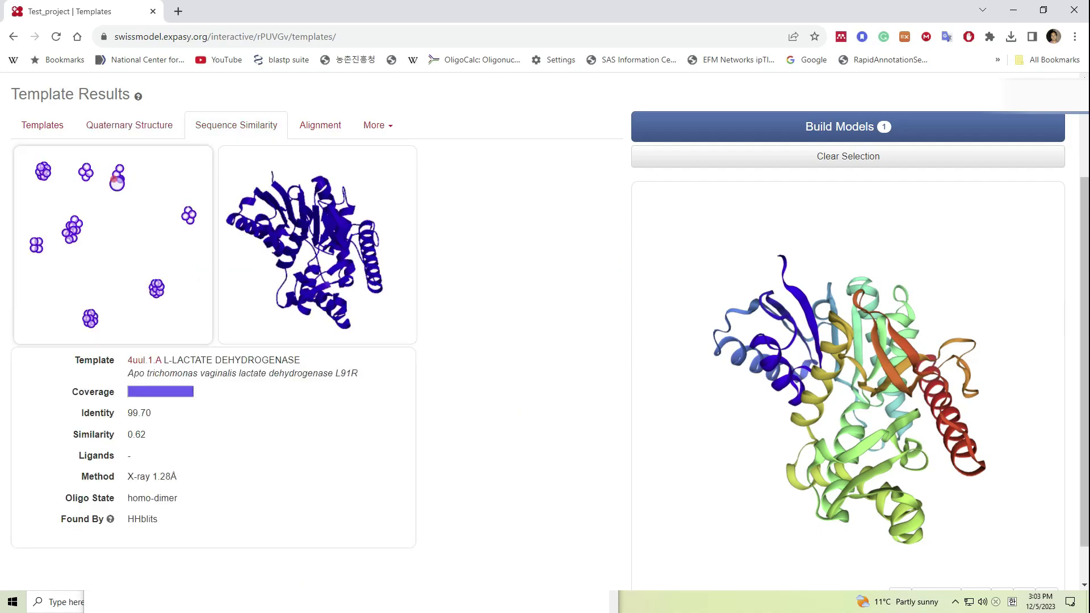
pyautogui.scroll(1, 115, 181)
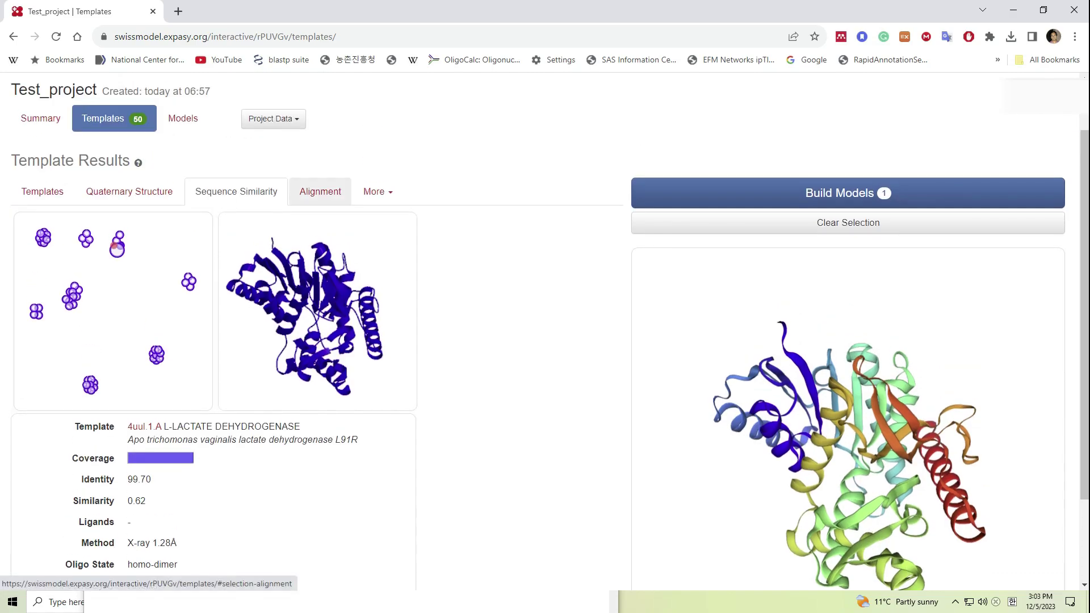
pyautogui.click(320, 191)
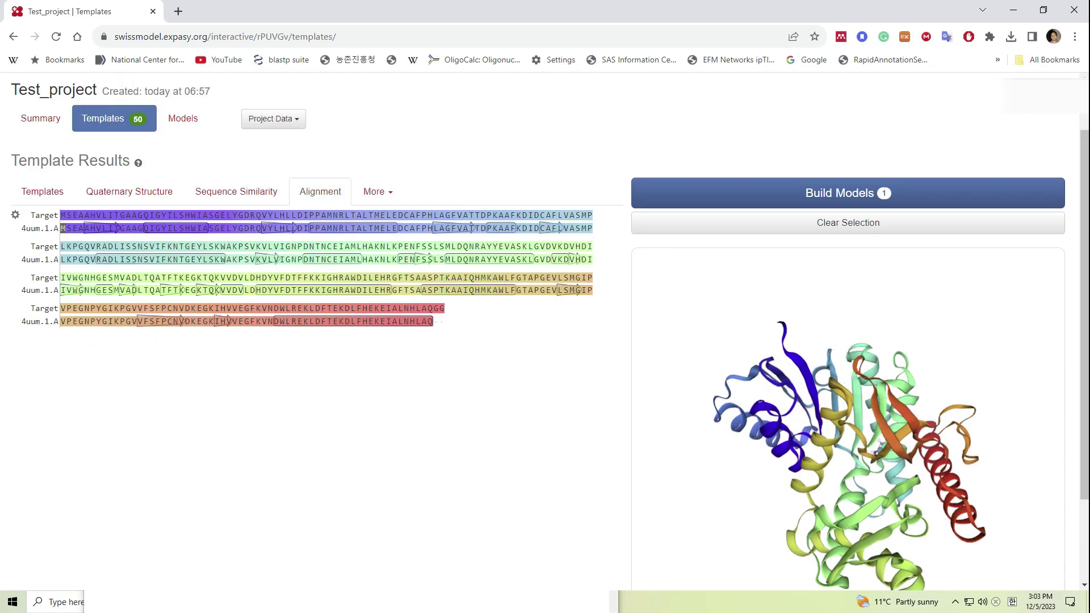
pyautogui.click(377, 191)
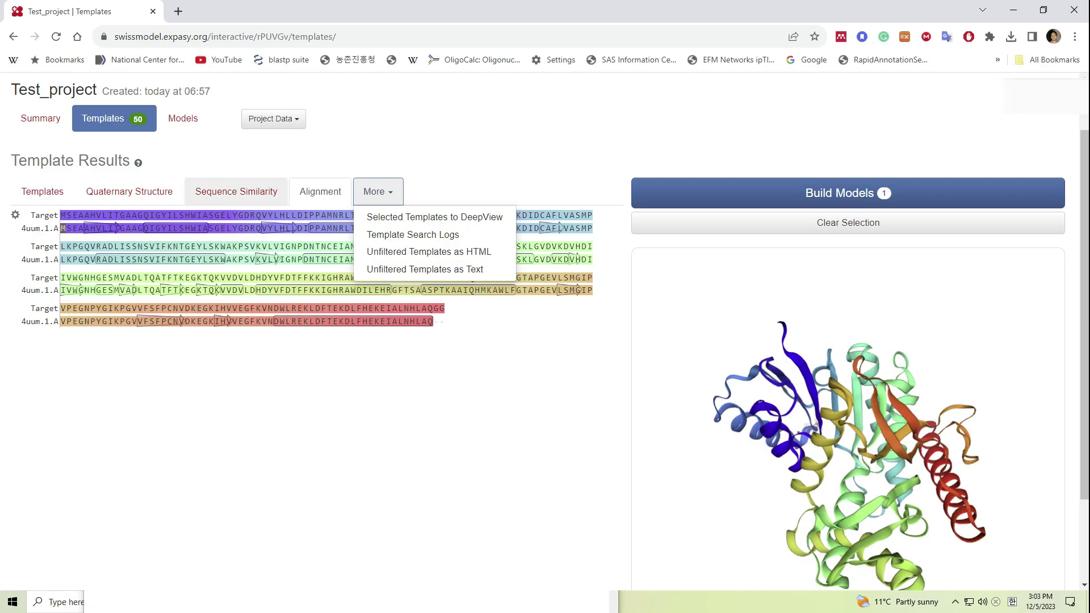
pyautogui.click(43, 191)
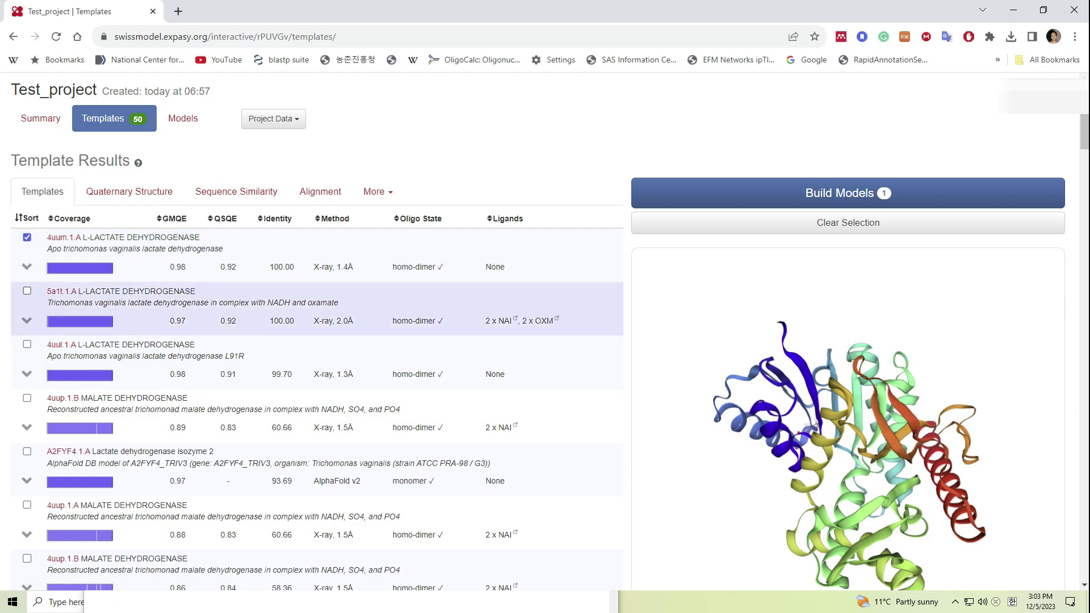
# Add 4uul.1.A alongside 4uum.1.A for model building, leaving 5a1t.1.A unselected.
pyautogui.click(27, 290)
pyautogui.click(27, 344)
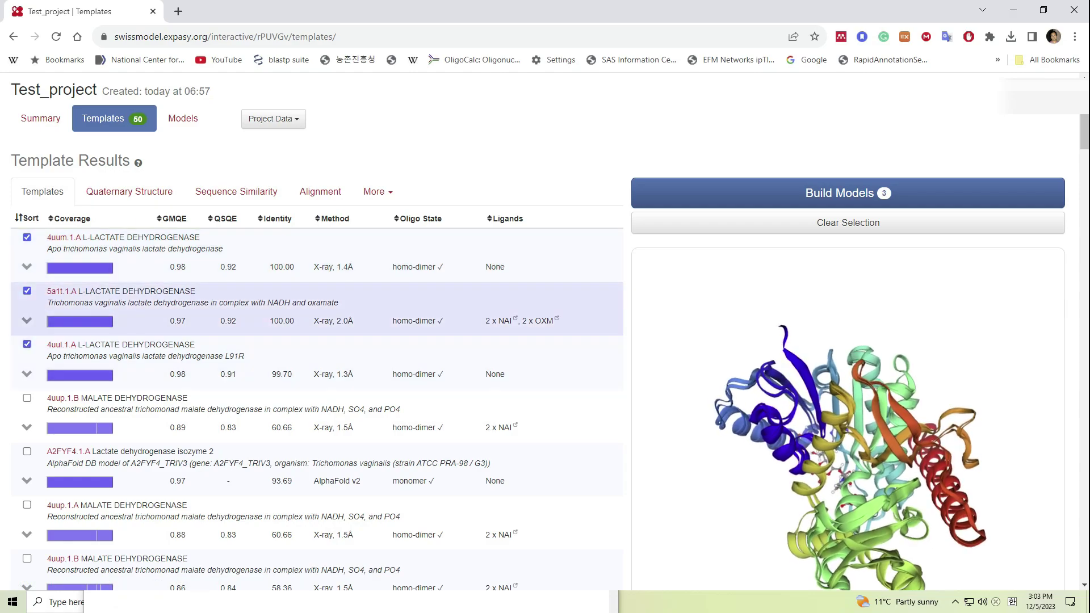
pyautogui.moveTo(80, 321)
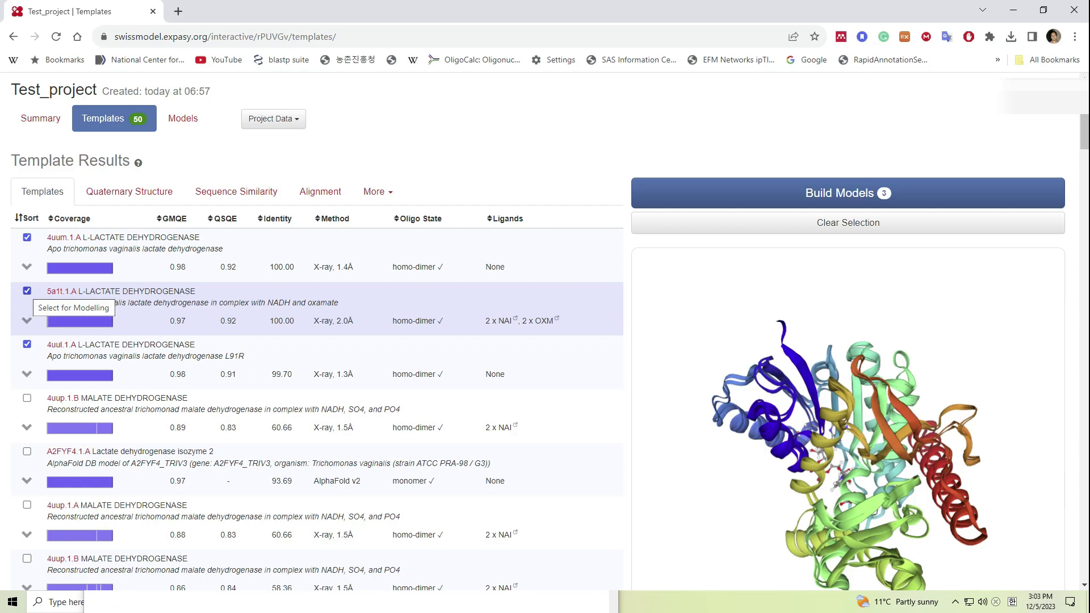
pyautogui.click(27, 291)
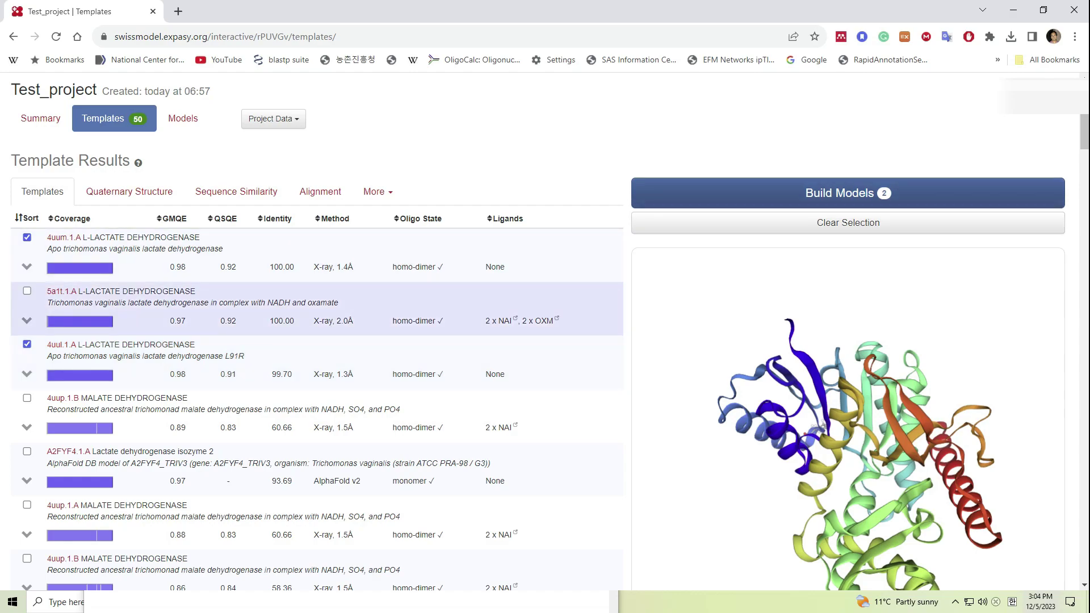
# Build two homo-dimer models from the selected templates, each scoring GMQE 0.98.
pyautogui.click(839, 193)
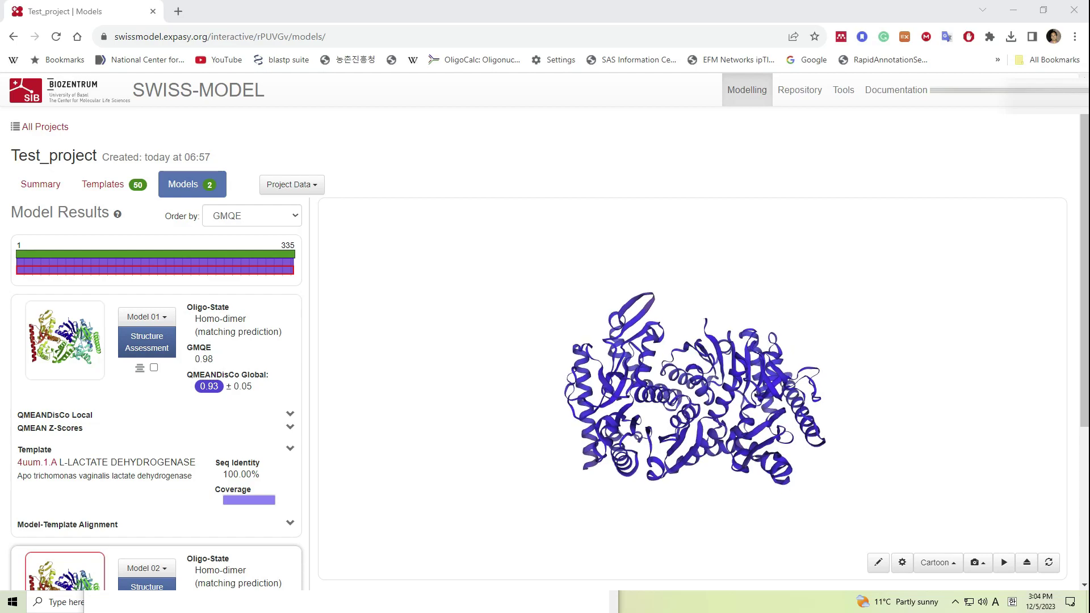
pyautogui.scroll(-1, 156, 340)
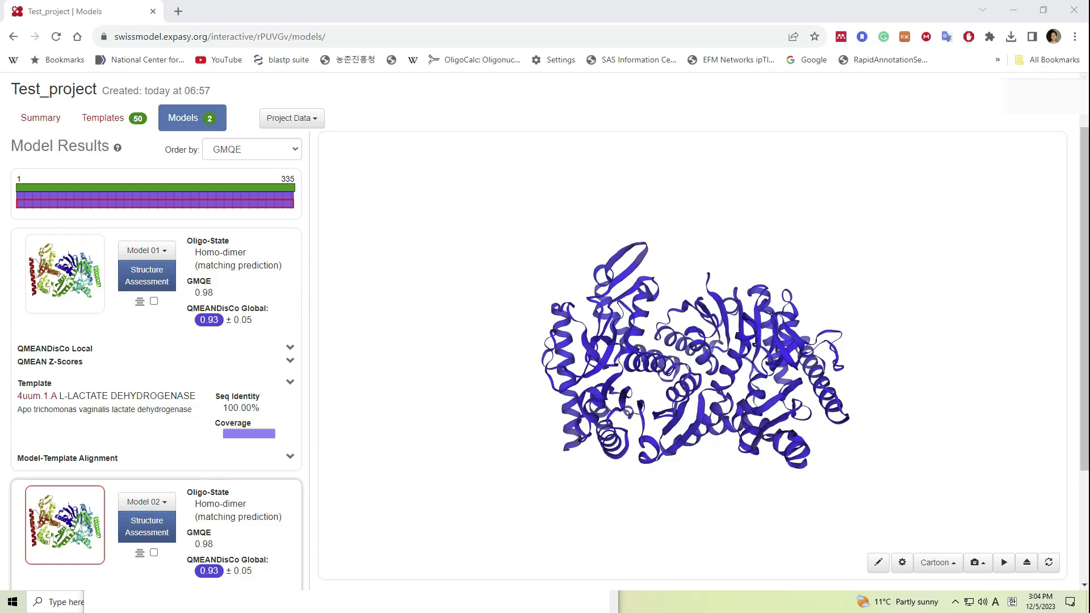
# Expand Model 01's QMEANDisCo Local plot, QMEAN Z-scores (QMEAN 1.11) and template details (QSQE 0.92).
pyautogui.click(290, 348)
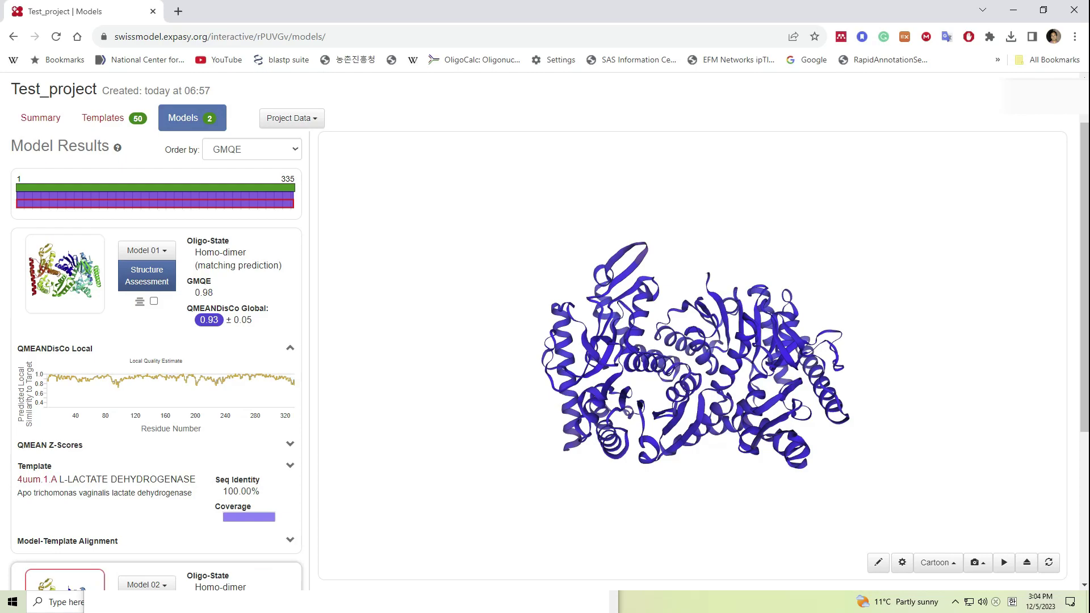
pyautogui.click(290, 443)
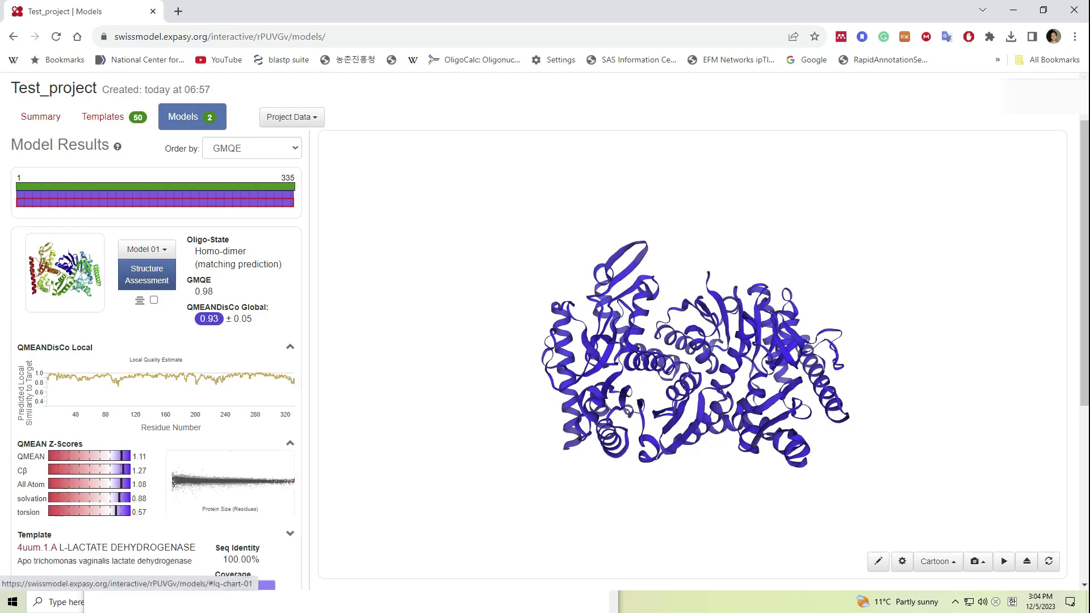
pyautogui.scroll(-1, 290, 443)
pyautogui.click(290, 468)
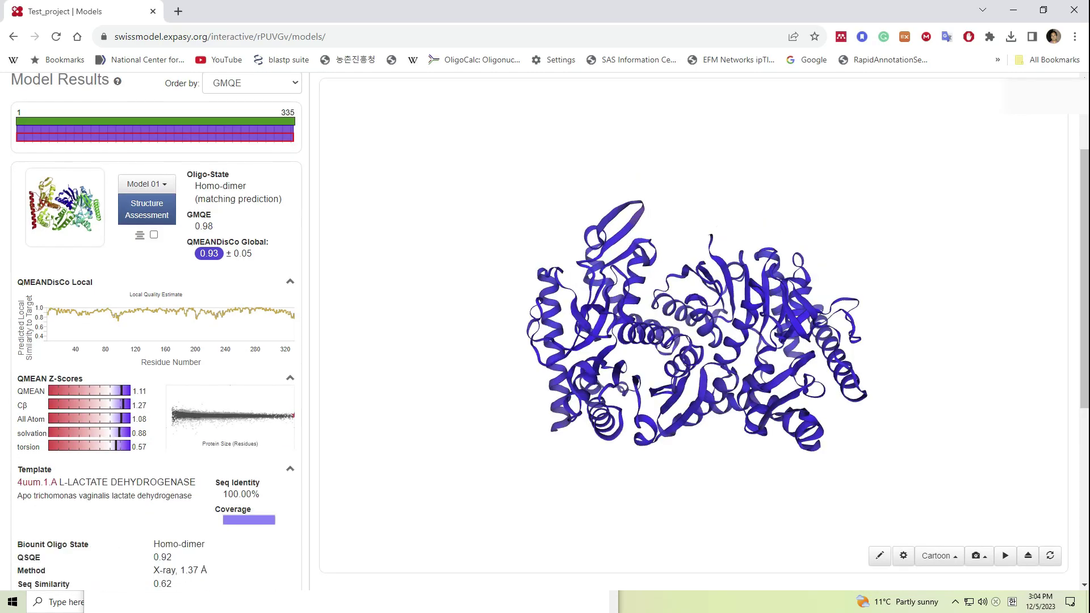
pyautogui.scroll(-2, 156, 340)
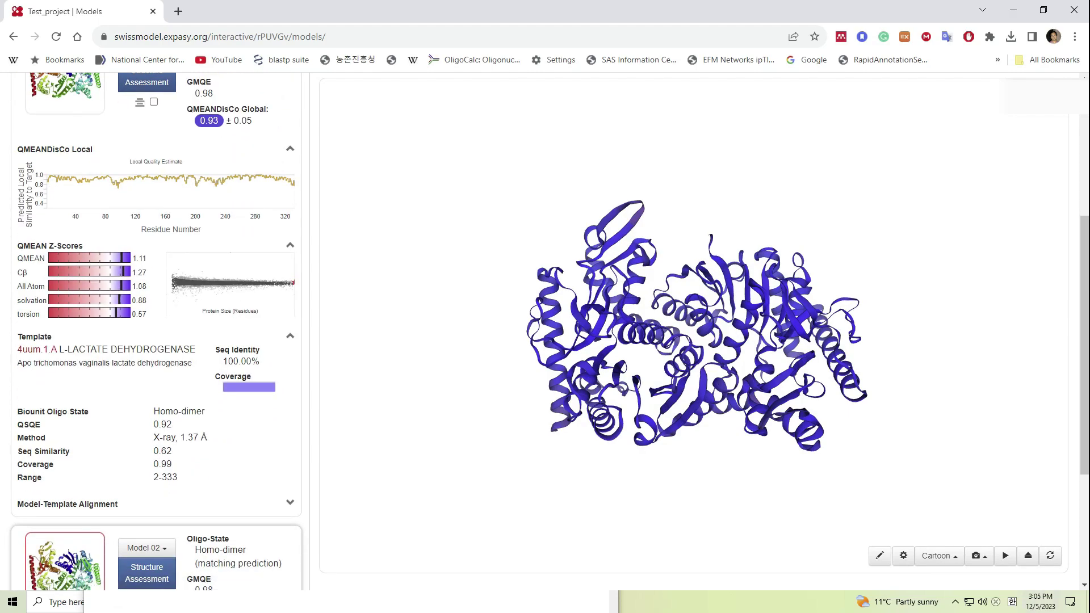
pyautogui.scroll(1, 156, 341)
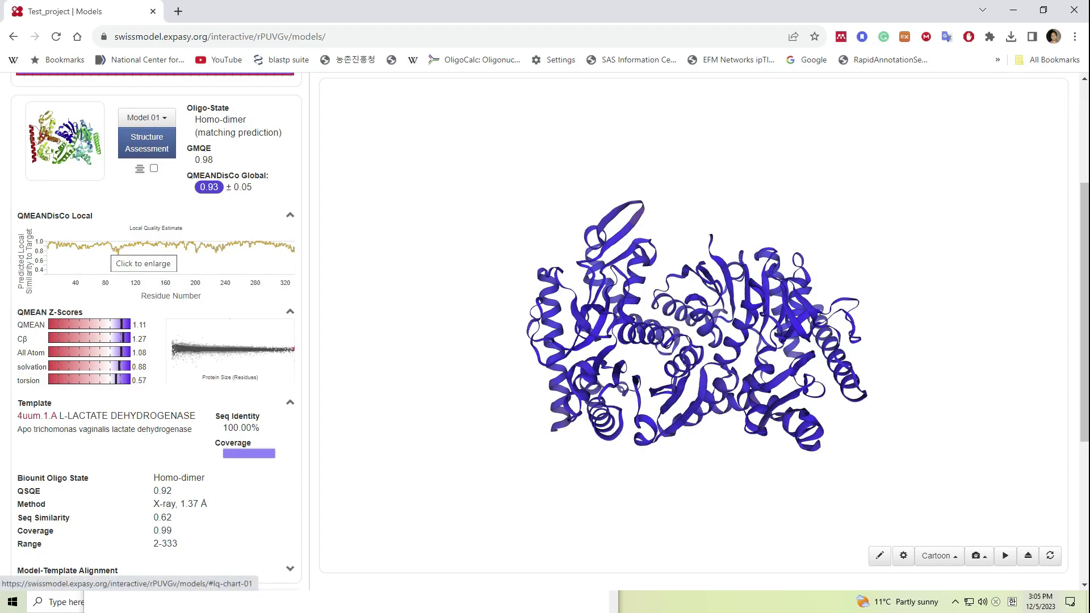
pyautogui.click(159, 261)
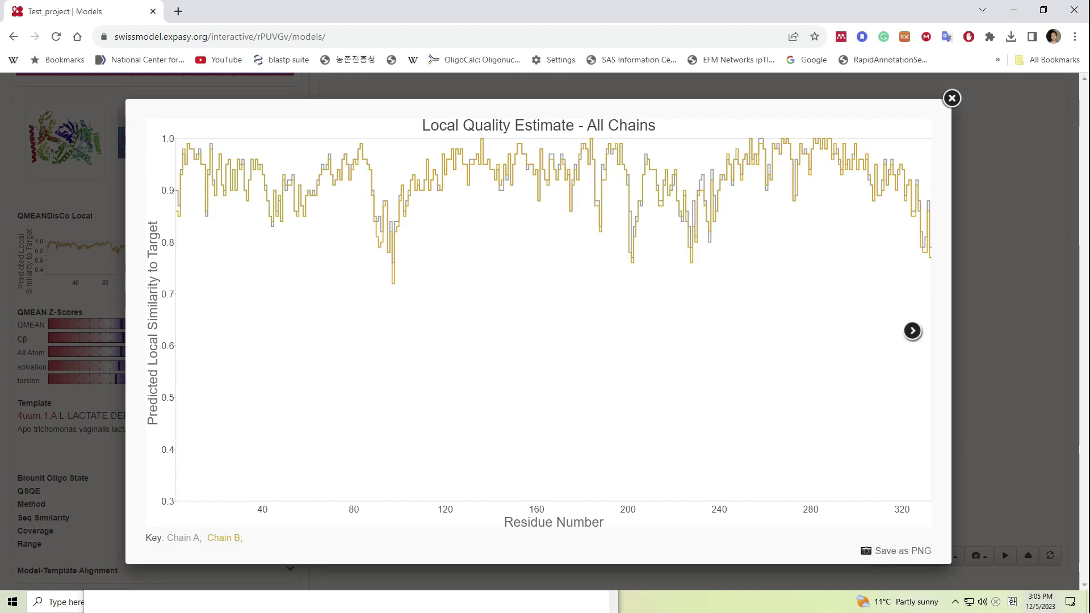
pyautogui.press('Escape')
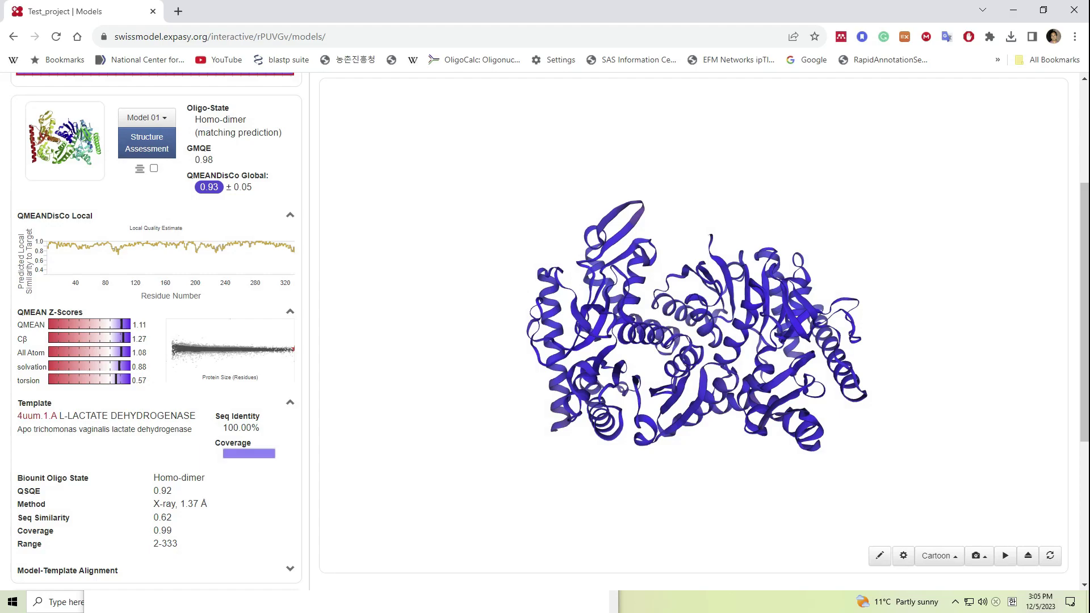
pyautogui.click(230, 349)
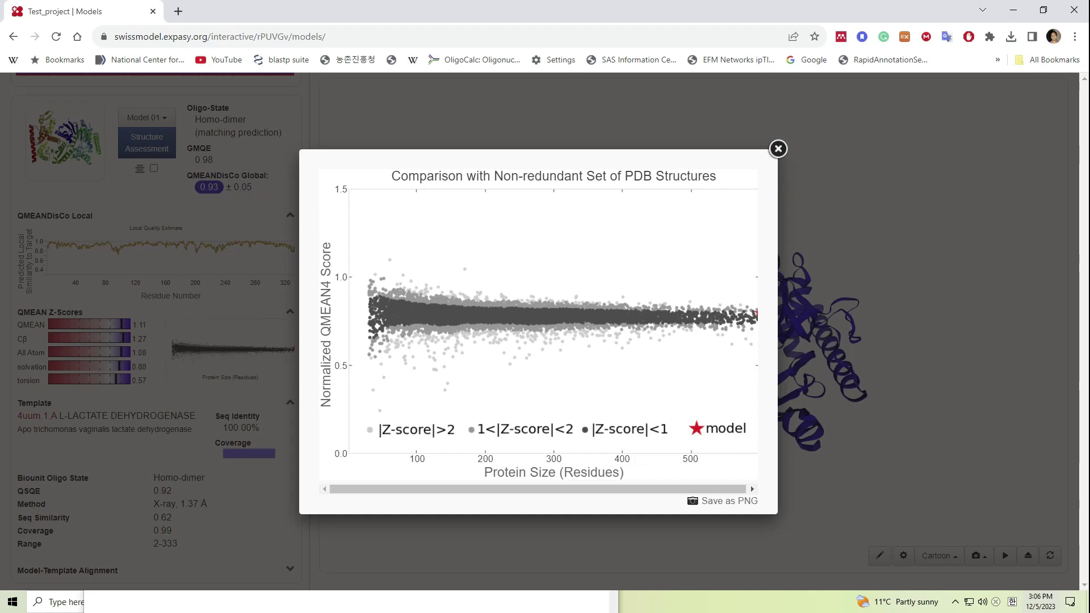
pyautogui.click(777, 148)
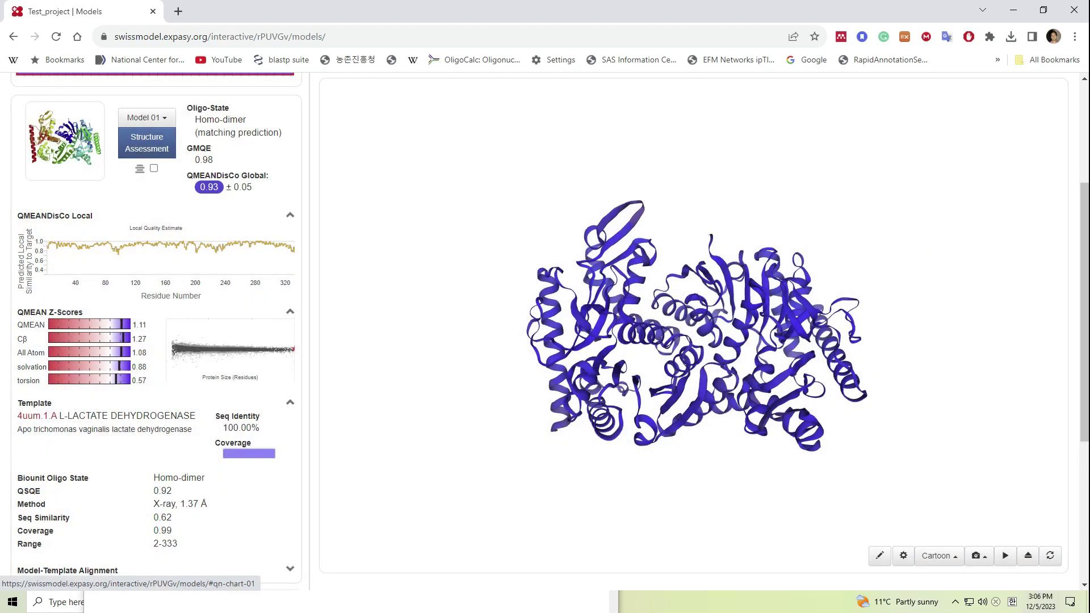
pyautogui.scroll(-2, 156, 340)
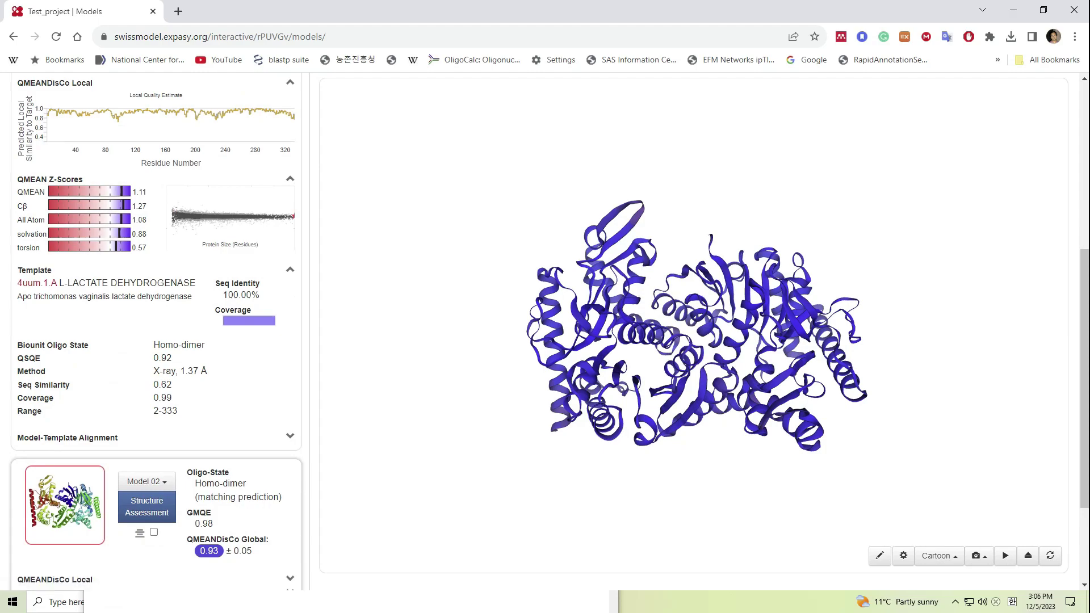
pyautogui.scroll(2, 156, 261)
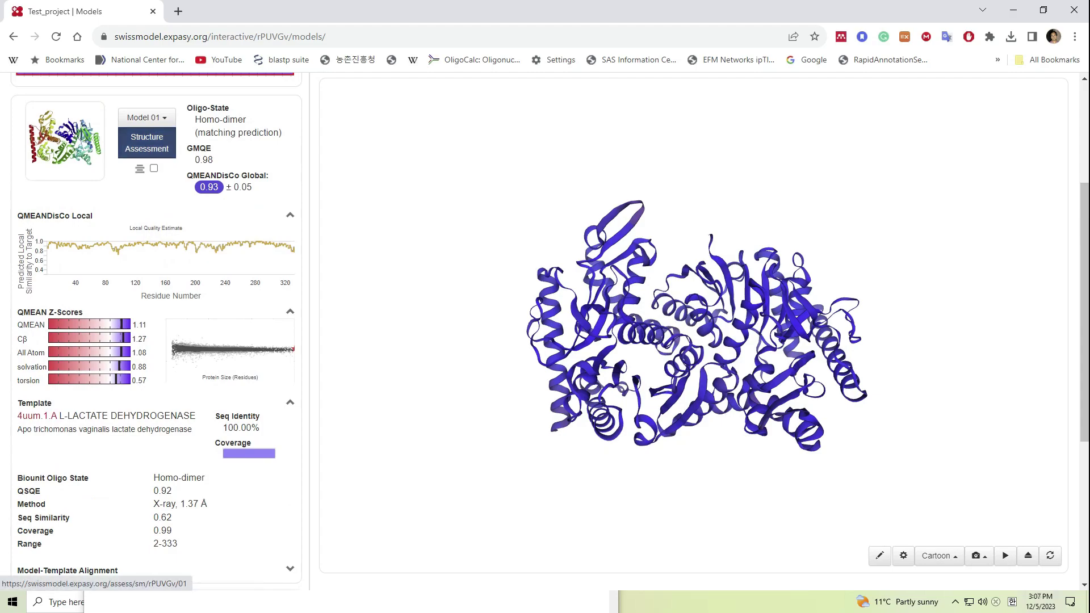
# Open Model 01's Structure Assessment, showing Ramachandran plots, MolProbity Score 0.54 and Clash Score 0.10.
pyautogui.click(146, 142)
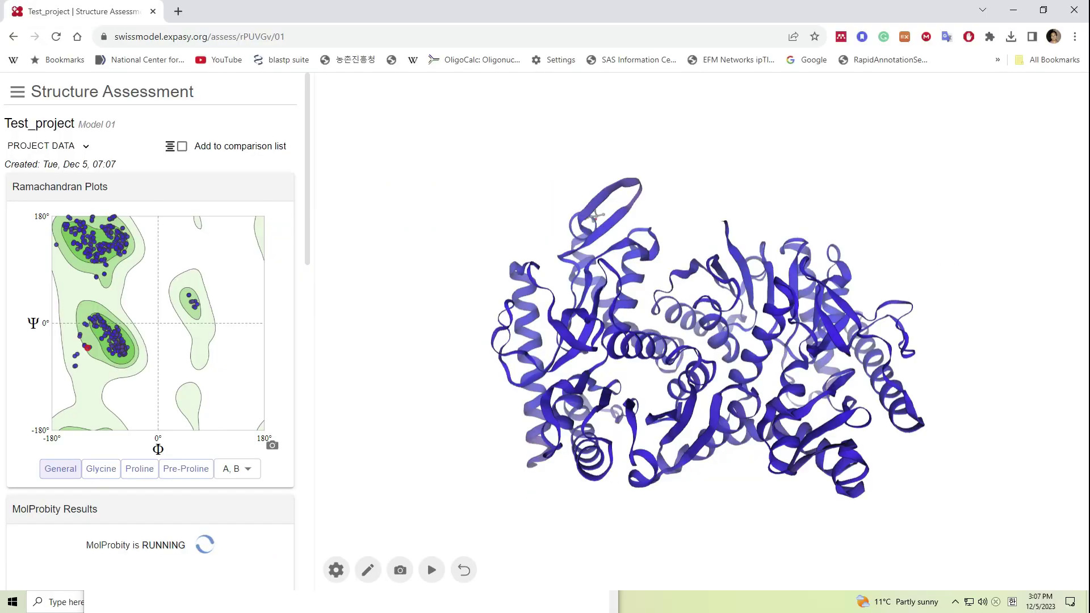
pyautogui.moveTo(88, 347)
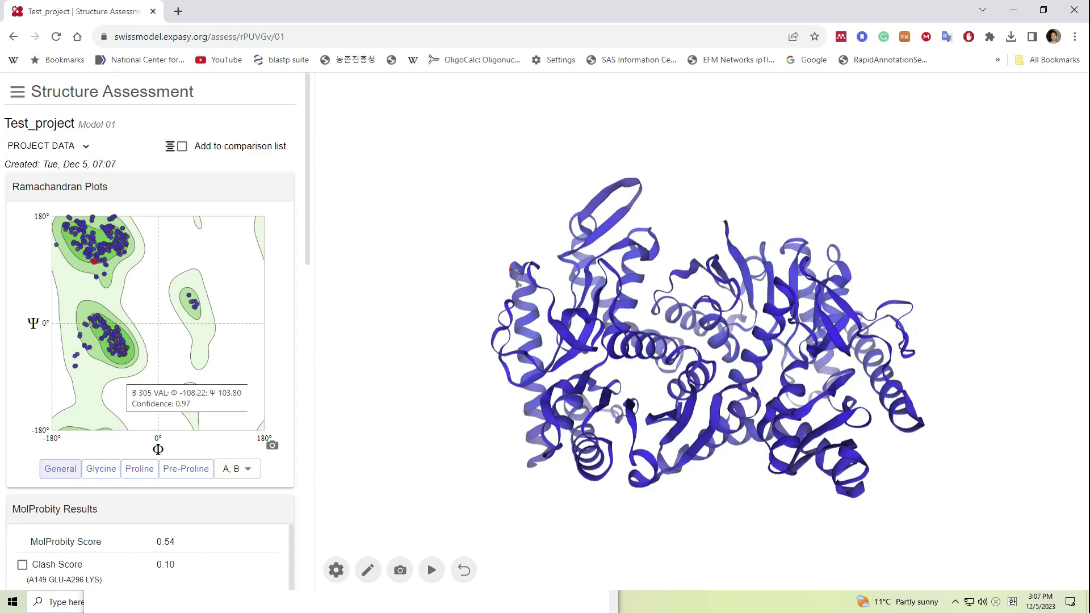
pyautogui.scroll(-4, 150, 329)
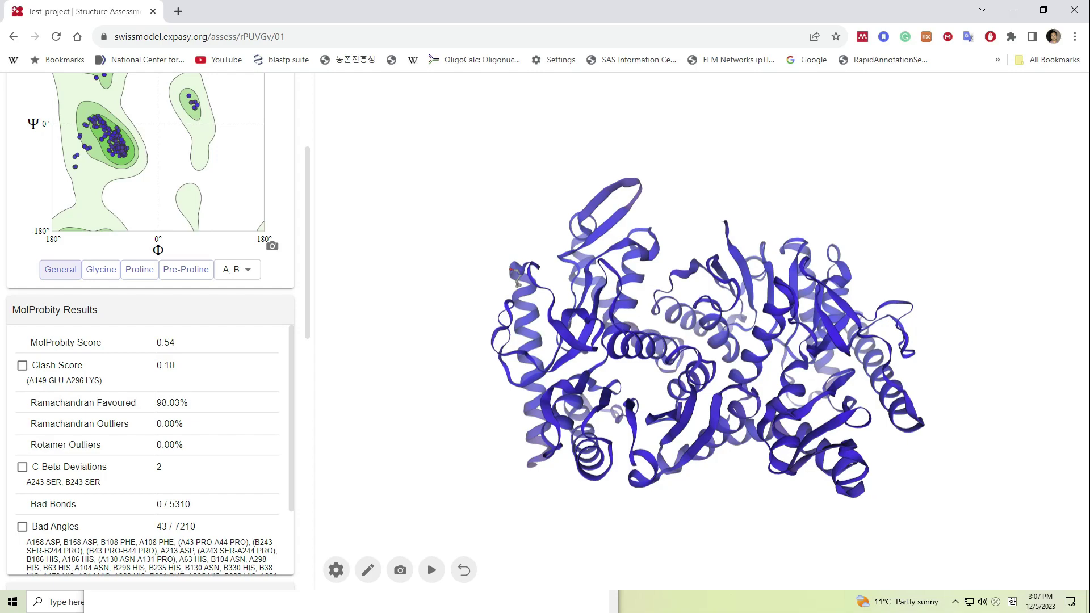
pyautogui.scroll(-1, 148, 448)
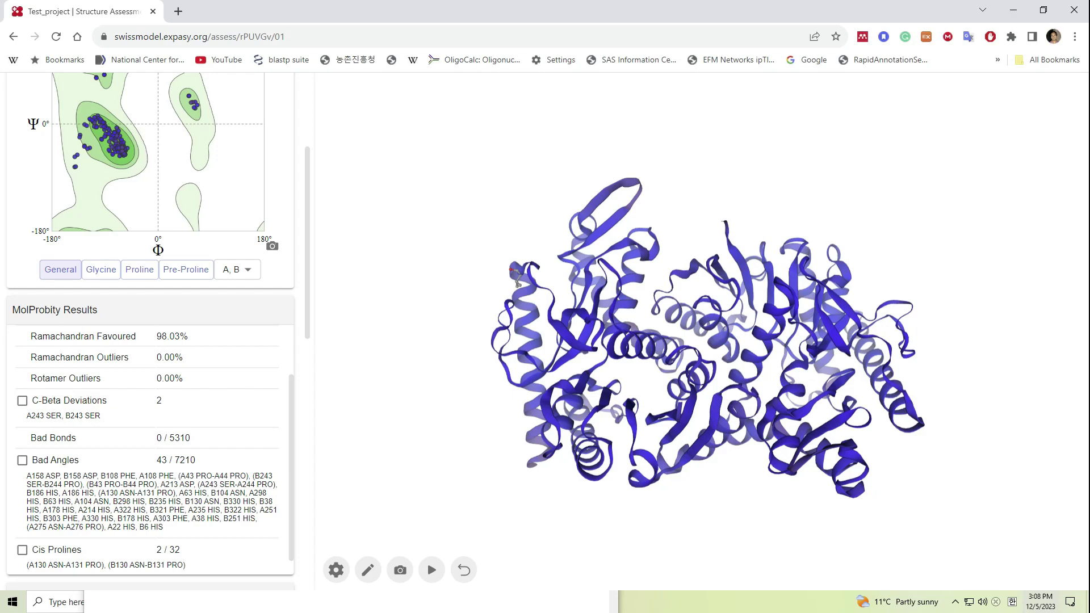
pyautogui.scroll(-1, 238, 484)
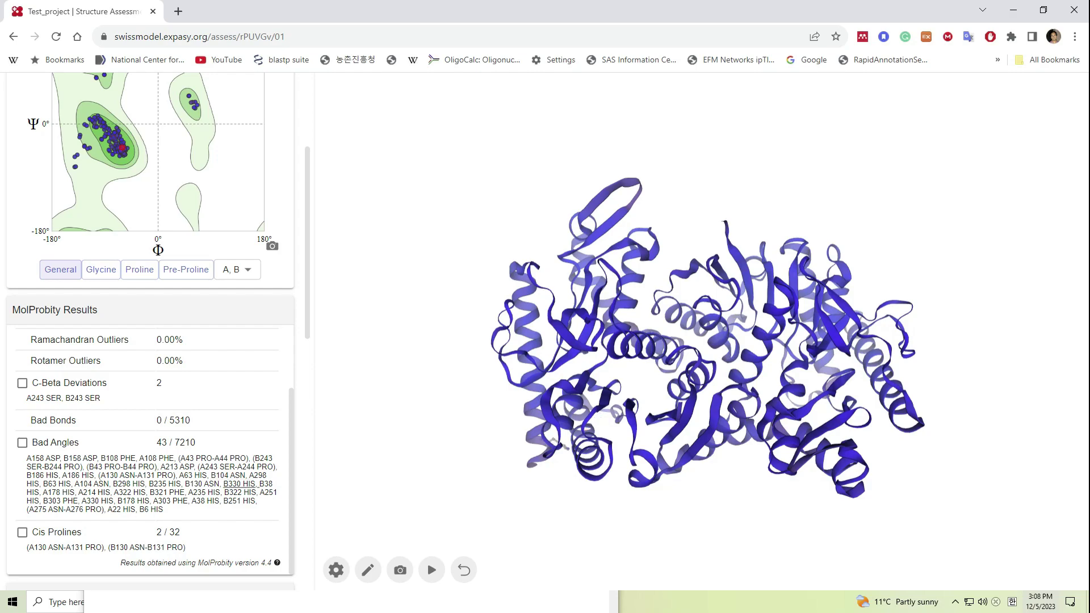
pyautogui.scroll(2, 238, 483)
pyautogui.scroll(-5, 238, 484)
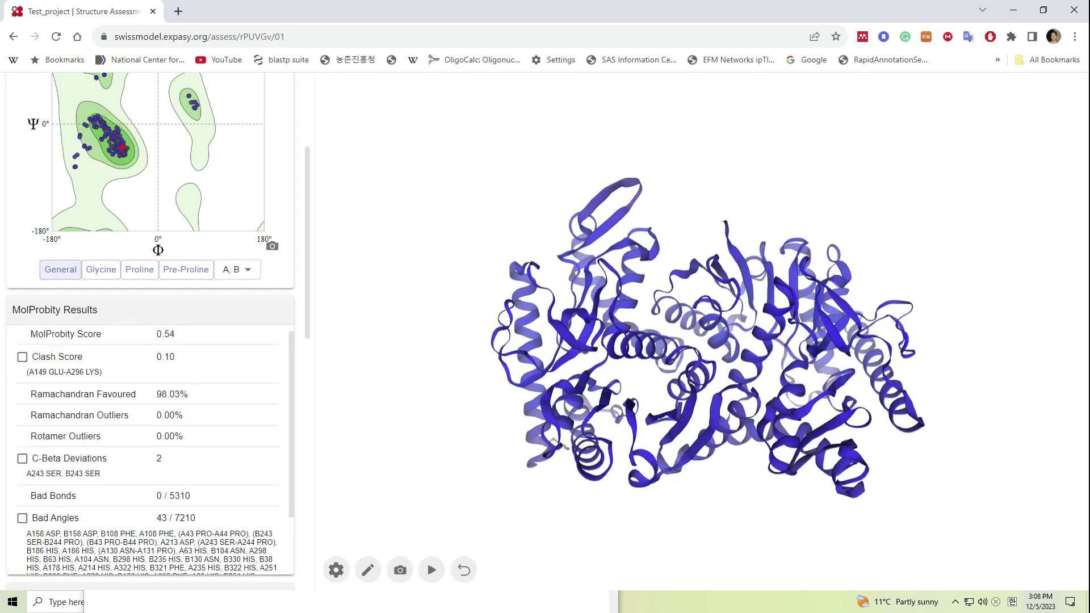
pyautogui.scroll(-3, 151, 332)
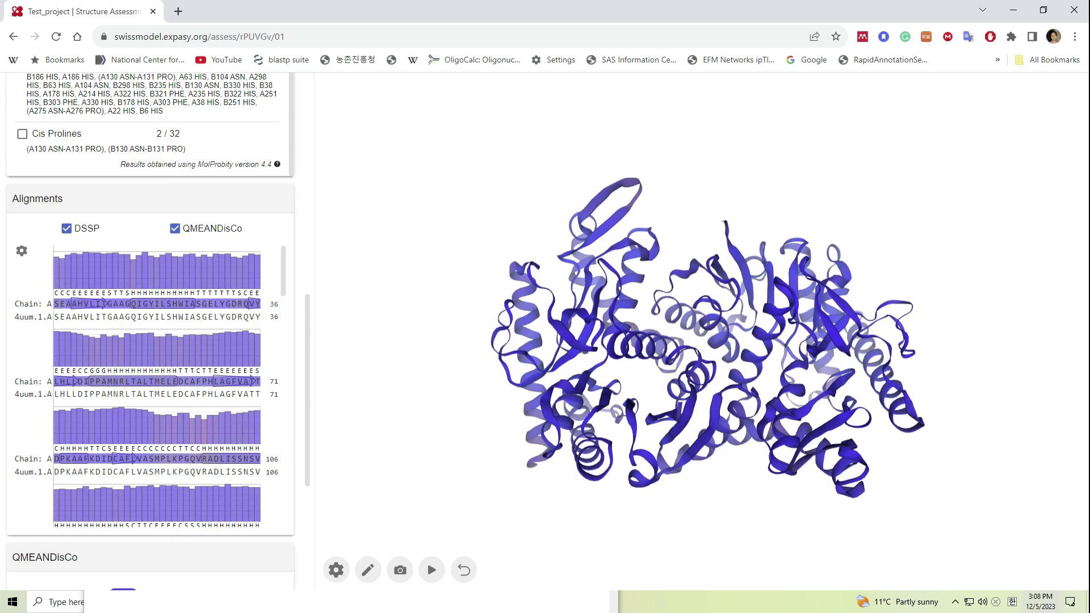
# Toggle the QMEANDisCo scores off and back on in the assessment alignment.
pyautogui.scroll(-10, 153, 386)
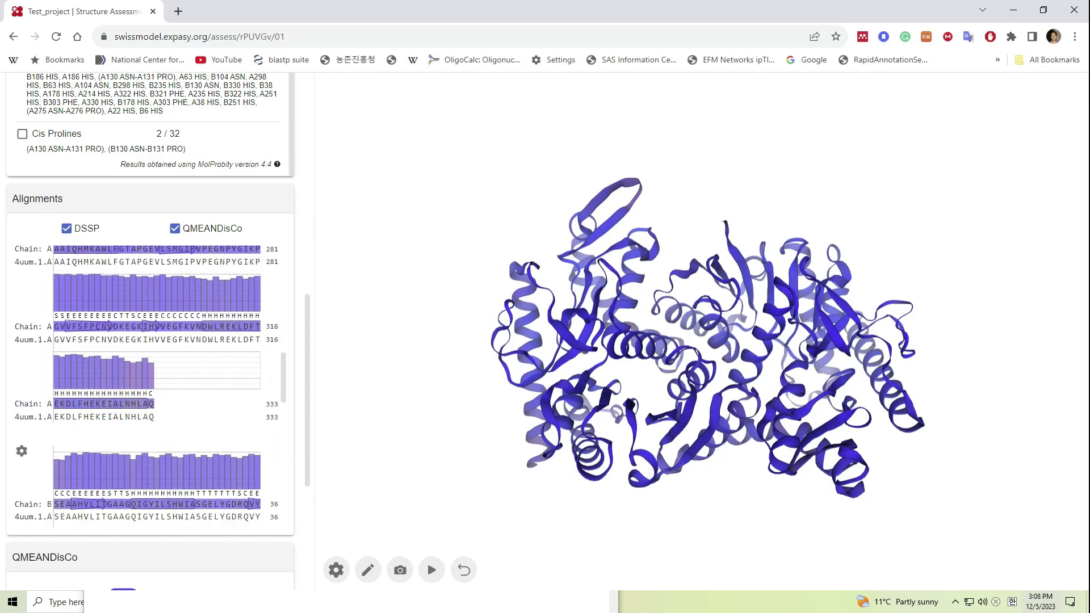
pyautogui.scroll(-3, 153, 385)
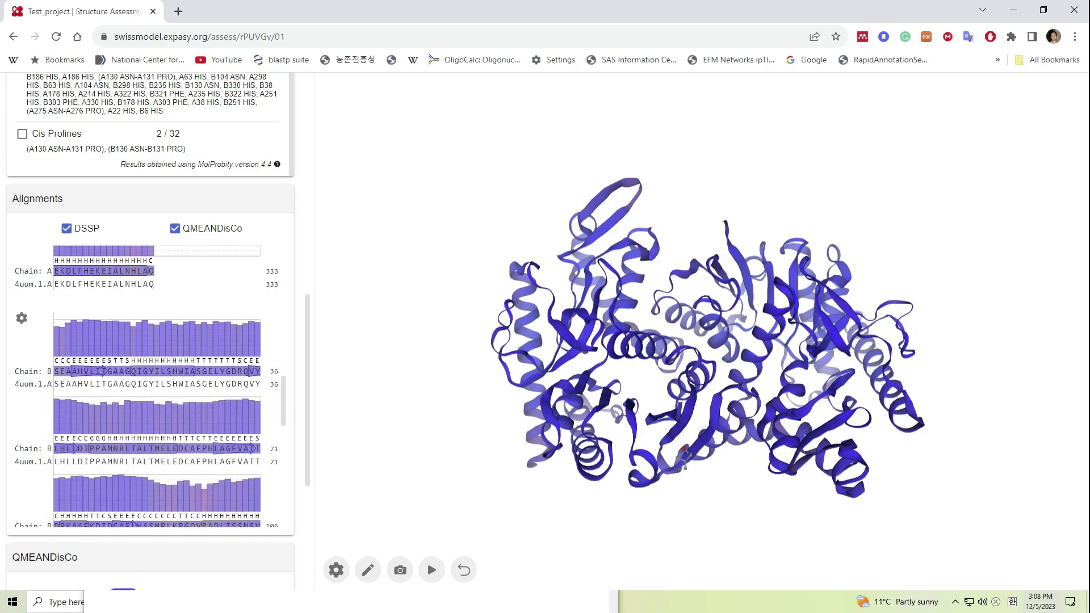
pyautogui.scroll(6, 153, 386)
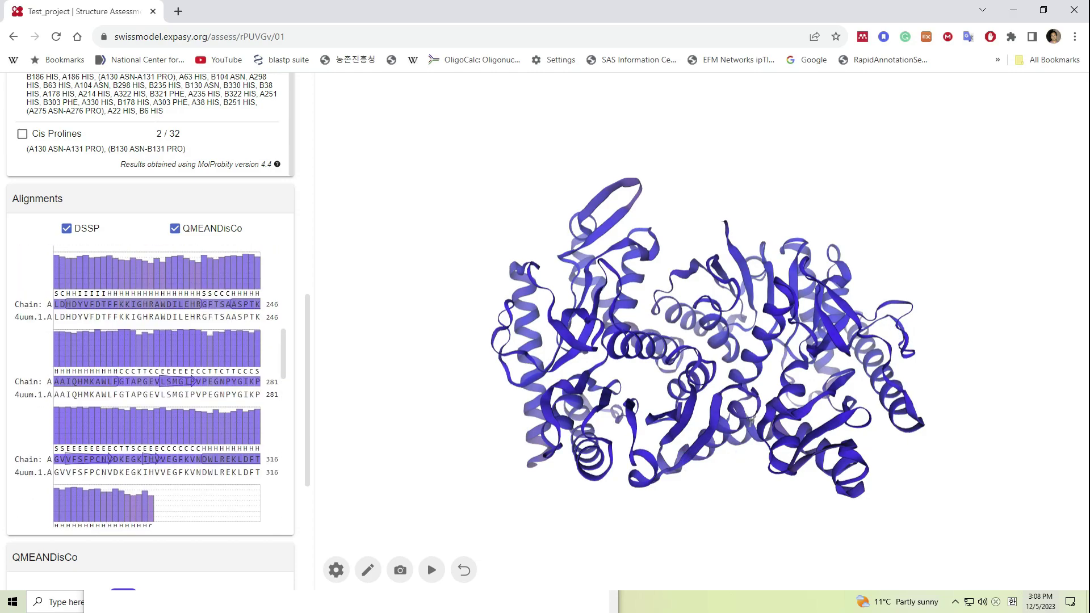
pyautogui.click(175, 228)
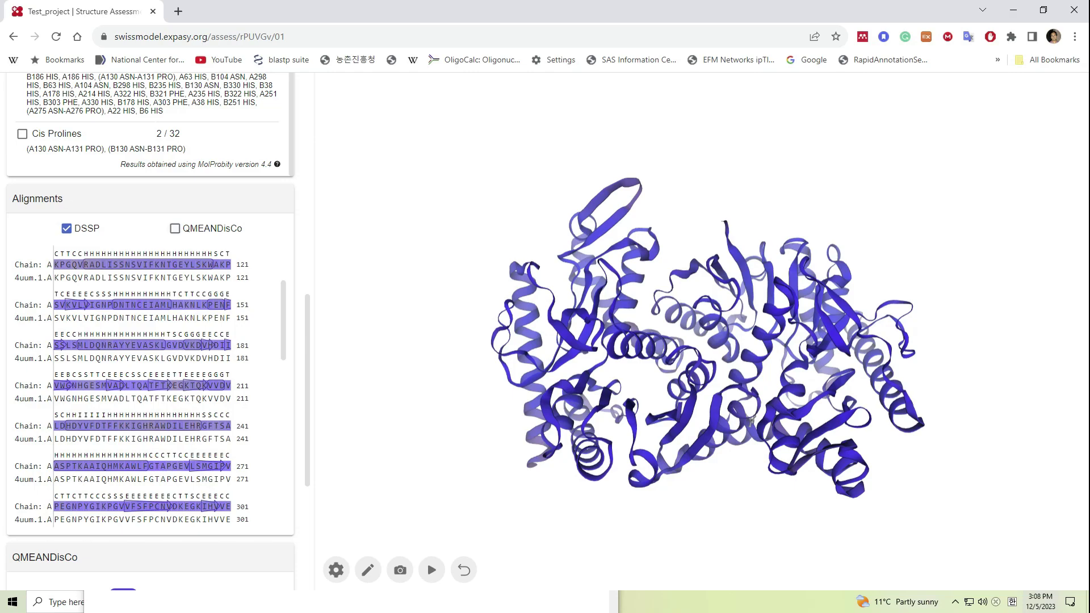
pyautogui.click(174, 228)
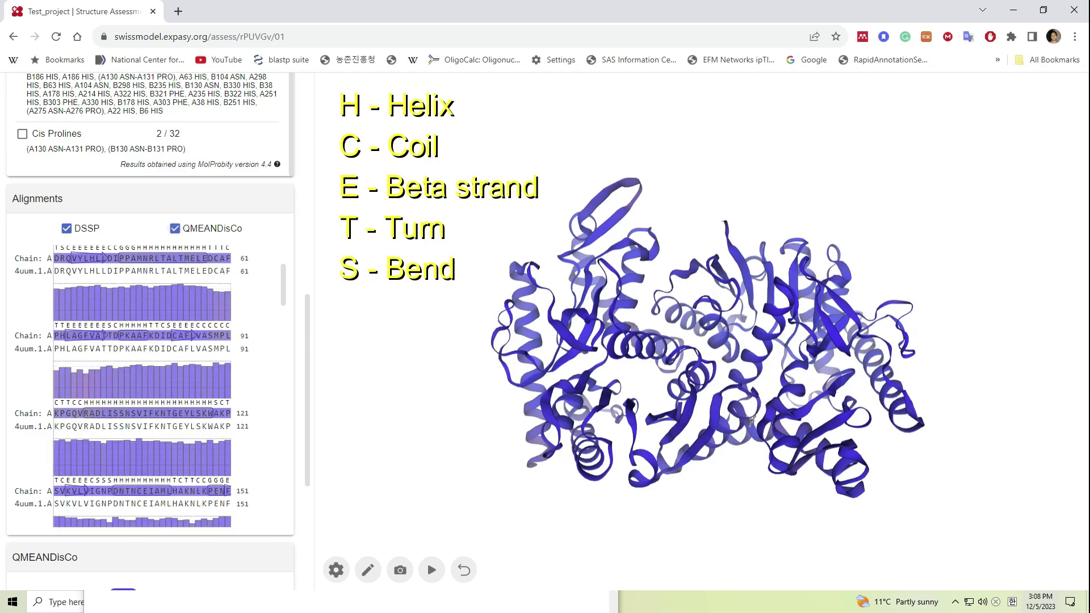
# Centre the 3D model on an alignment residue, then return to the Test_project Models page.
pyautogui.scroll(-10, 142, 386)
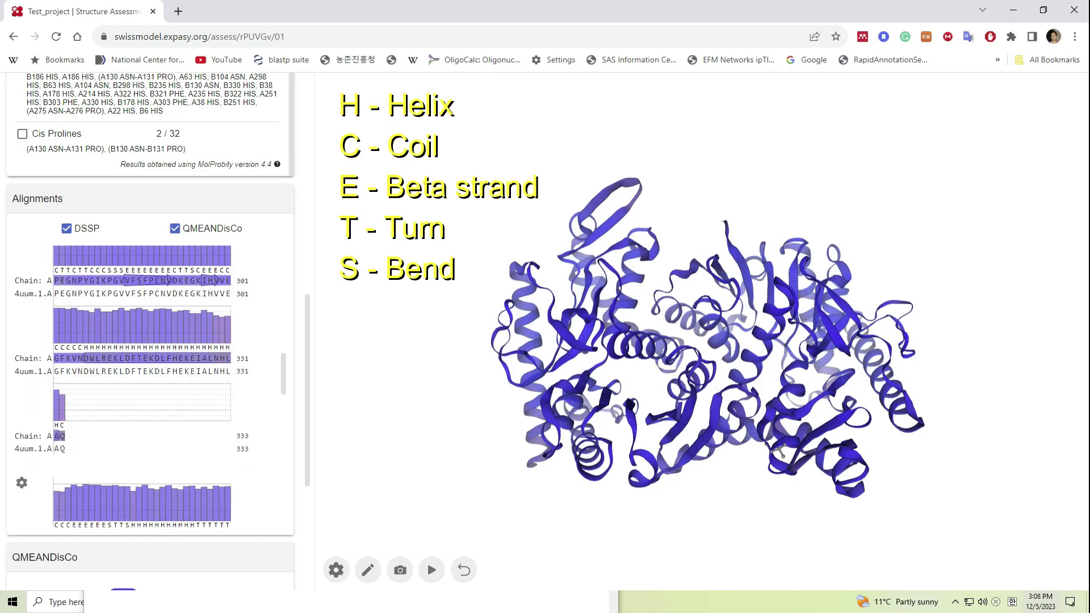
pyautogui.scroll(-15, 142, 386)
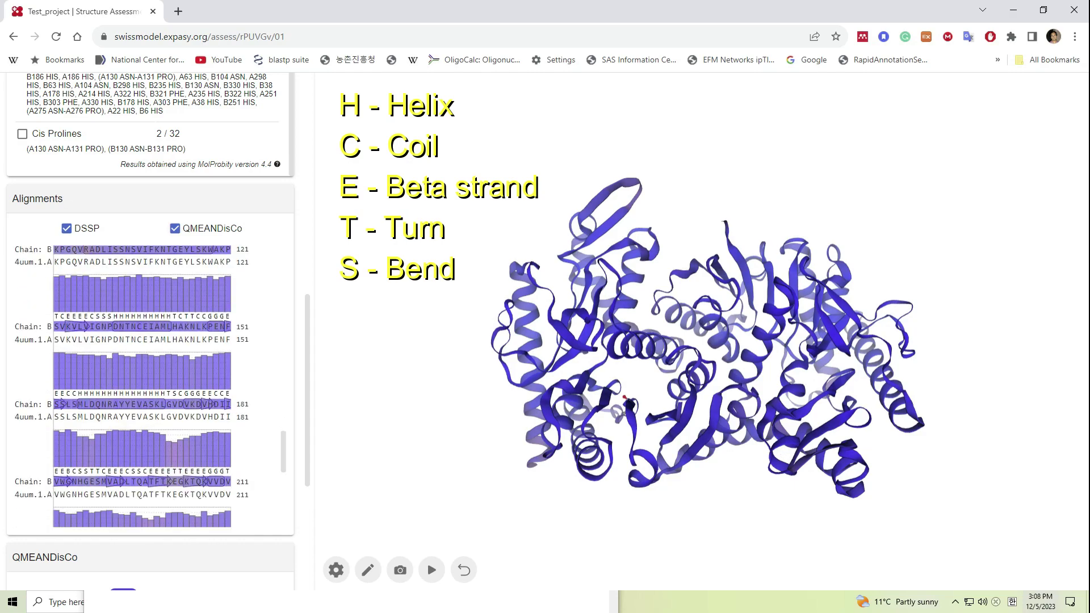
pyautogui.click(187, 394)
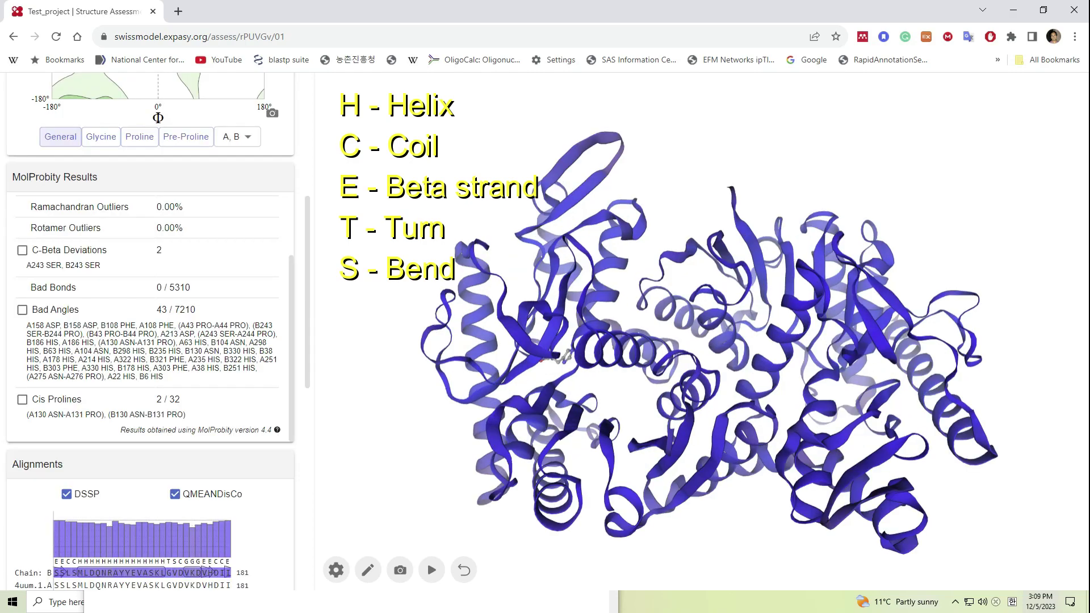
pyautogui.scroll(-5, 148, 341)
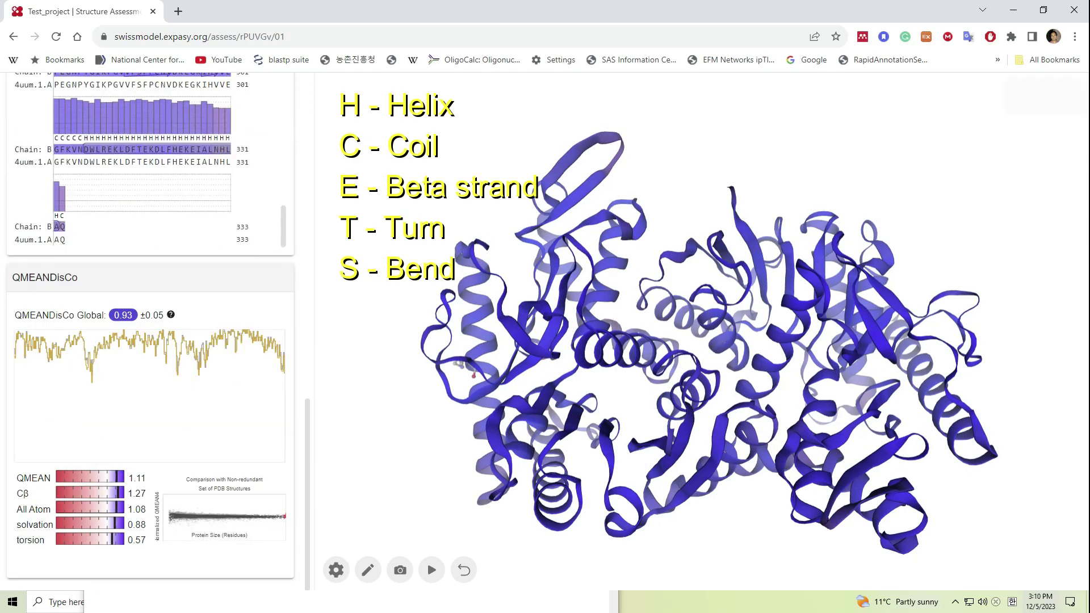
pyautogui.click(13, 37)
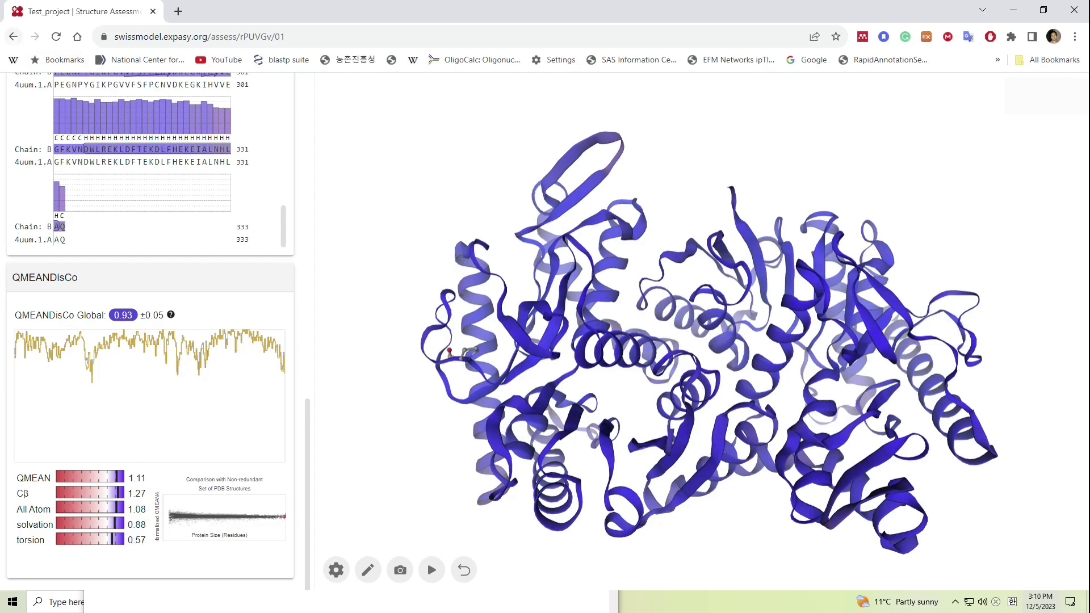
pyautogui.scroll(-4, 156, 340)
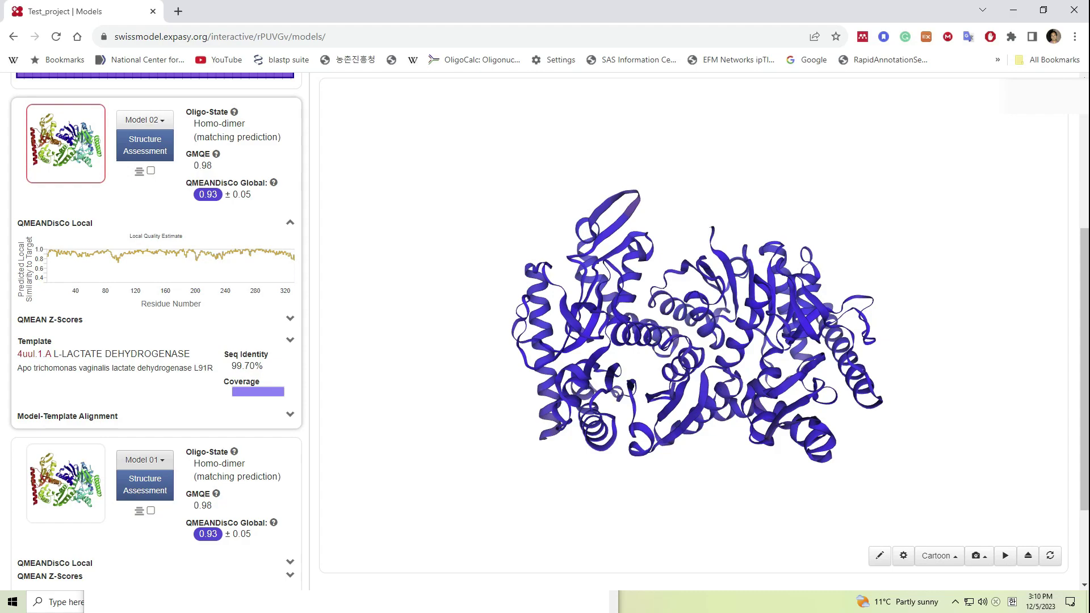
# Download Model 01 in PDB format as model_01.pdb.
pyautogui.click(144, 459)
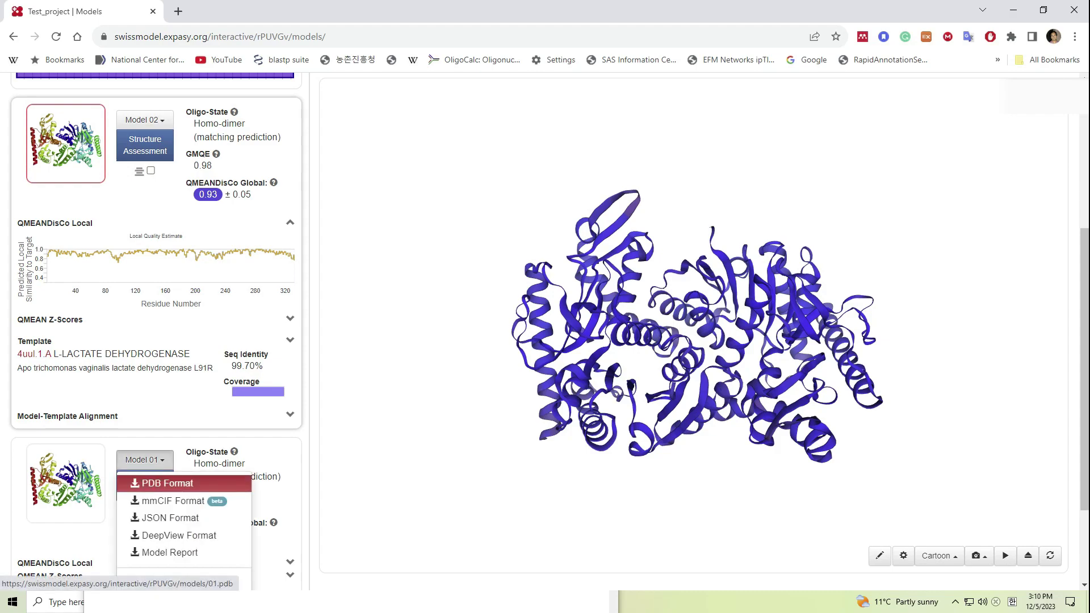
pyautogui.scroll(-1, 164, 476)
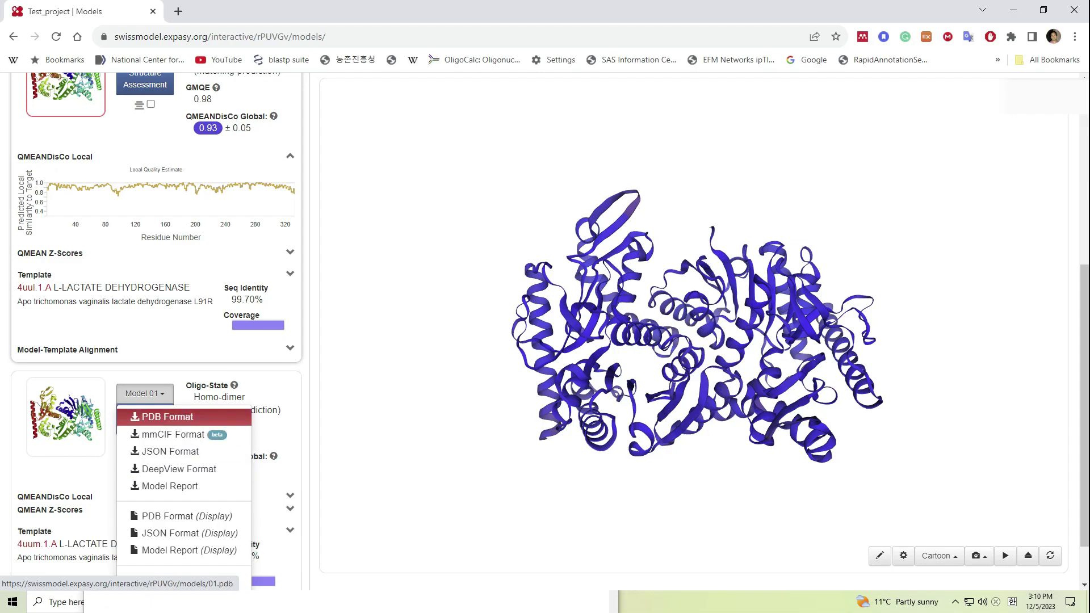
pyautogui.click(165, 416)
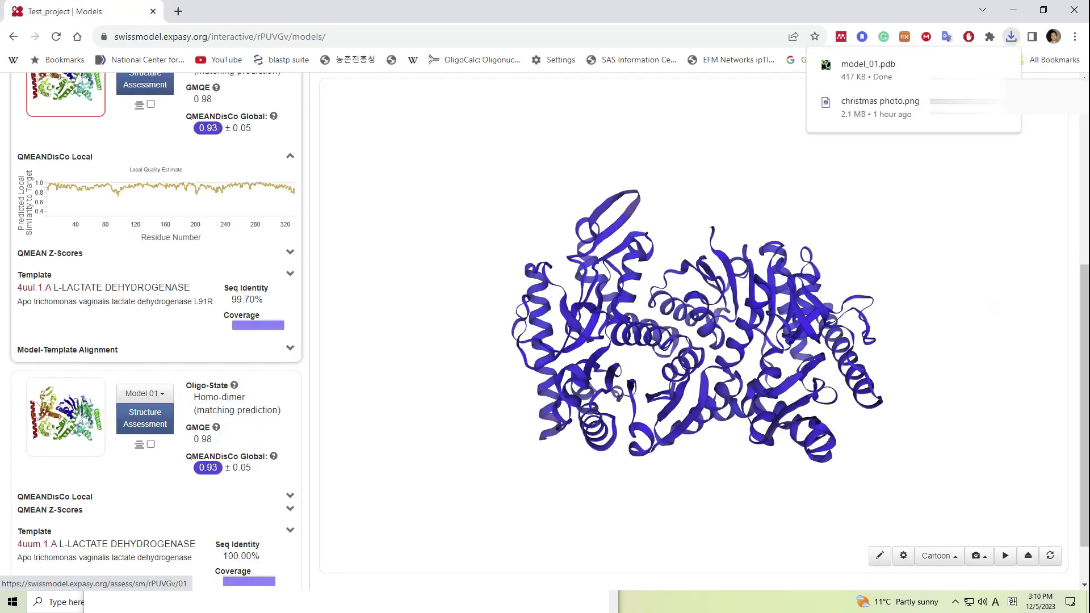
# Download Model 02 in PDB format.
pyautogui.scroll(3, 156, 329)
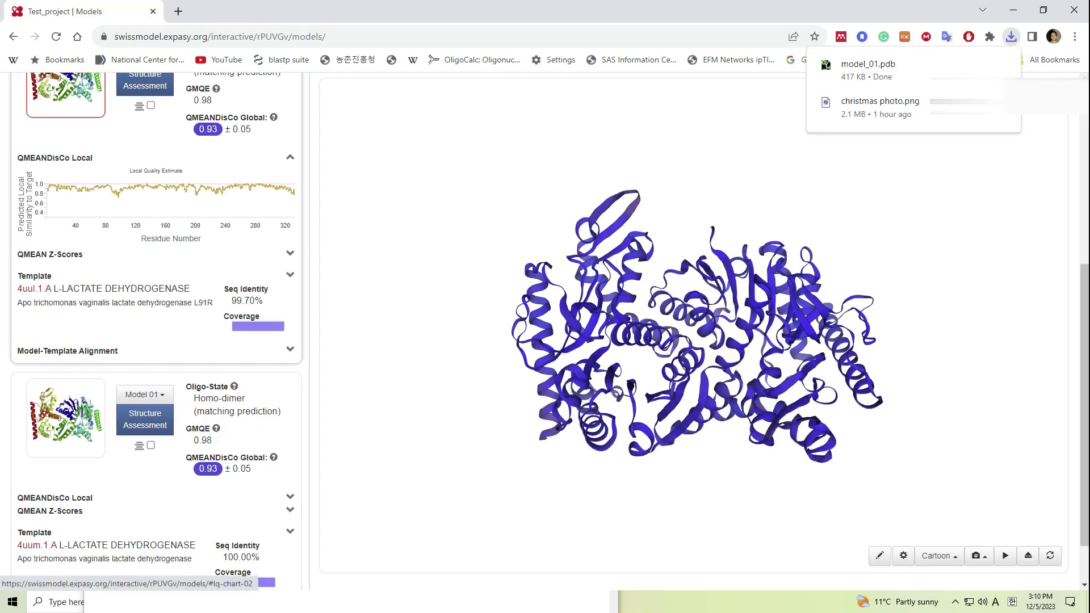
pyautogui.click(145, 187)
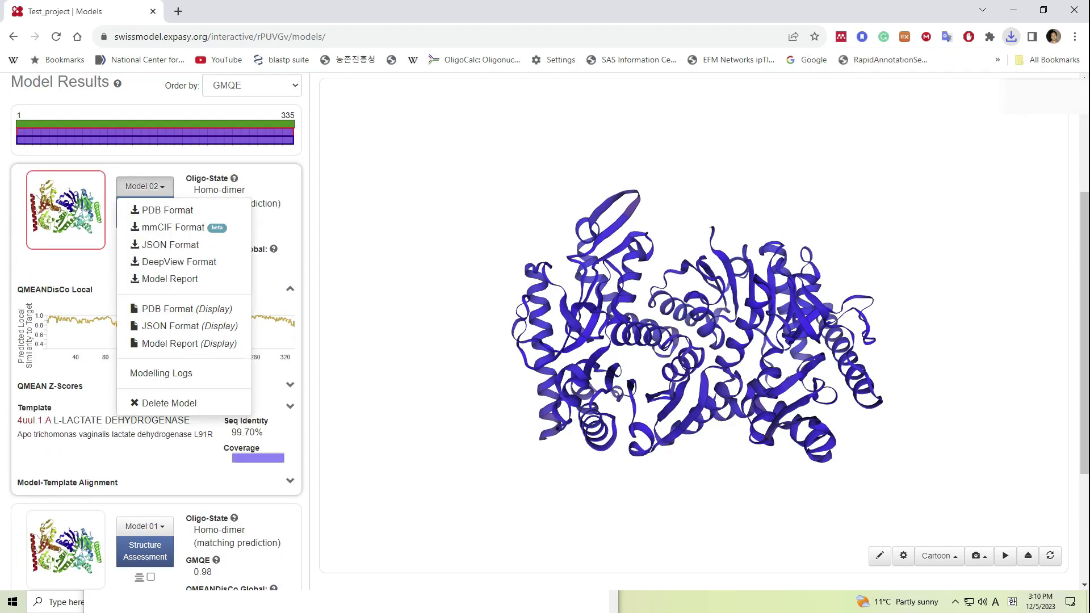
pyautogui.click(153, 211)
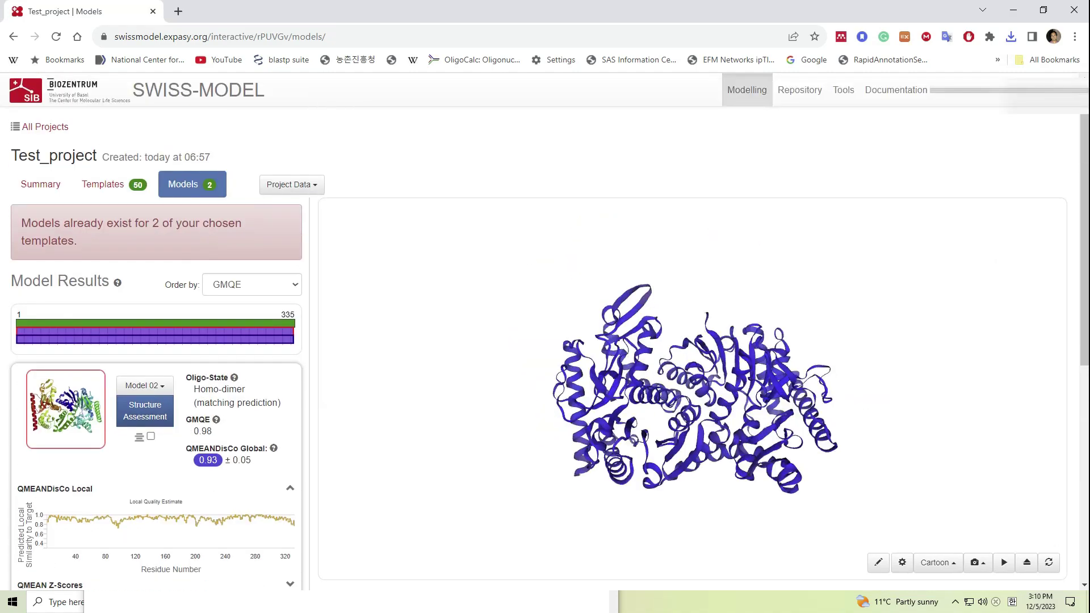
# Start a new Alignment Mode project for a target-template alignment from the Modelling menu.
pyautogui.moveTo(746, 89)
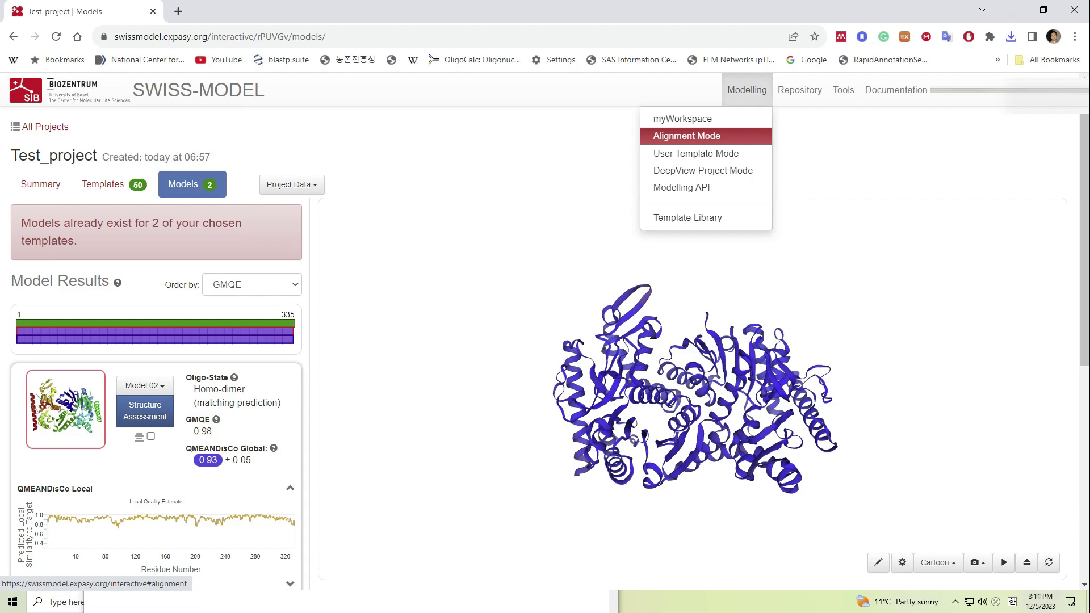
pyautogui.click(686, 135)
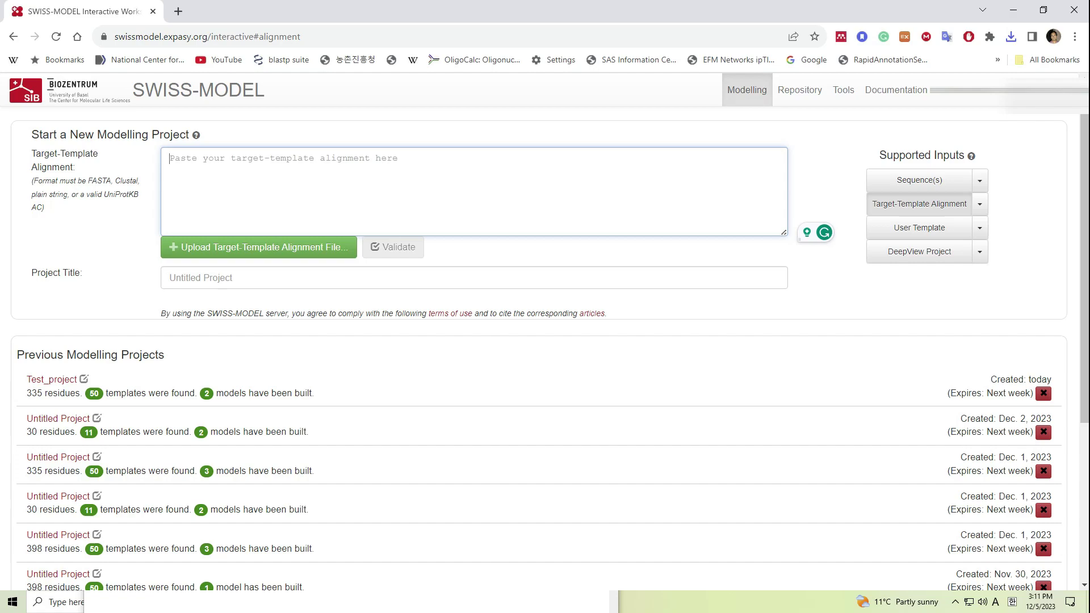
# Load the User Template example, then go back to the Model 01 and Model 02 structure comparison.
pyautogui.click(919, 227)
pyautogui.click(980, 227)
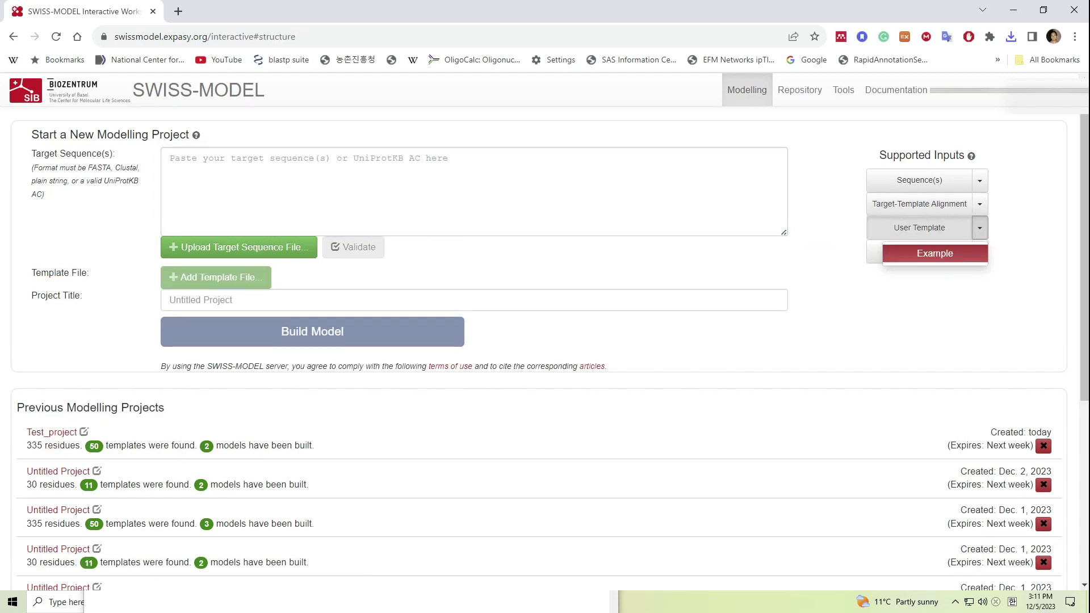
pyautogui.click(935, 253)
pyautogui.press('Escape')
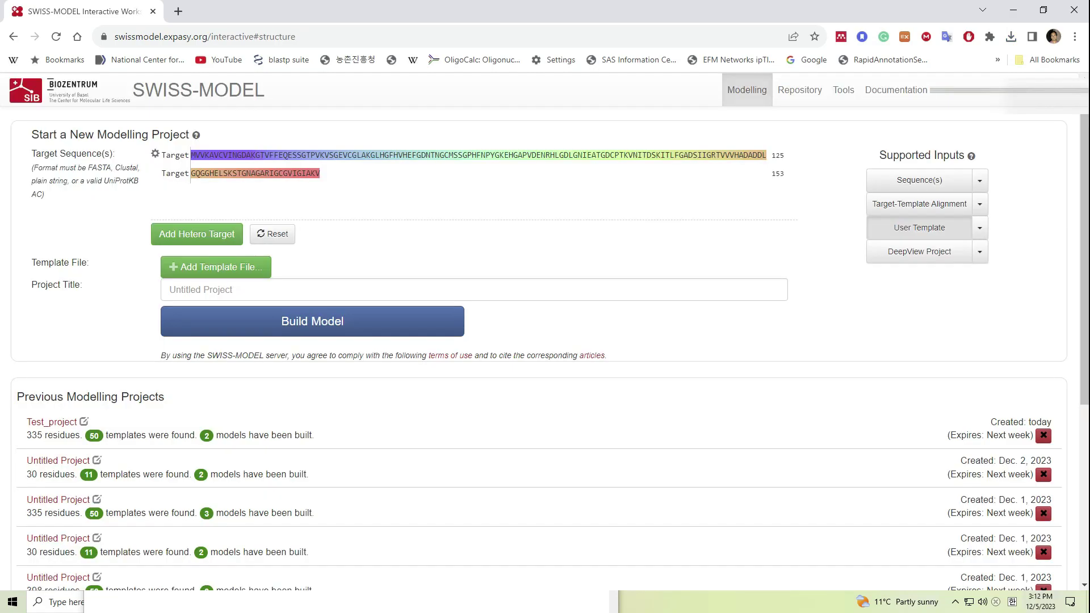
pyautogui.click(13, 37)
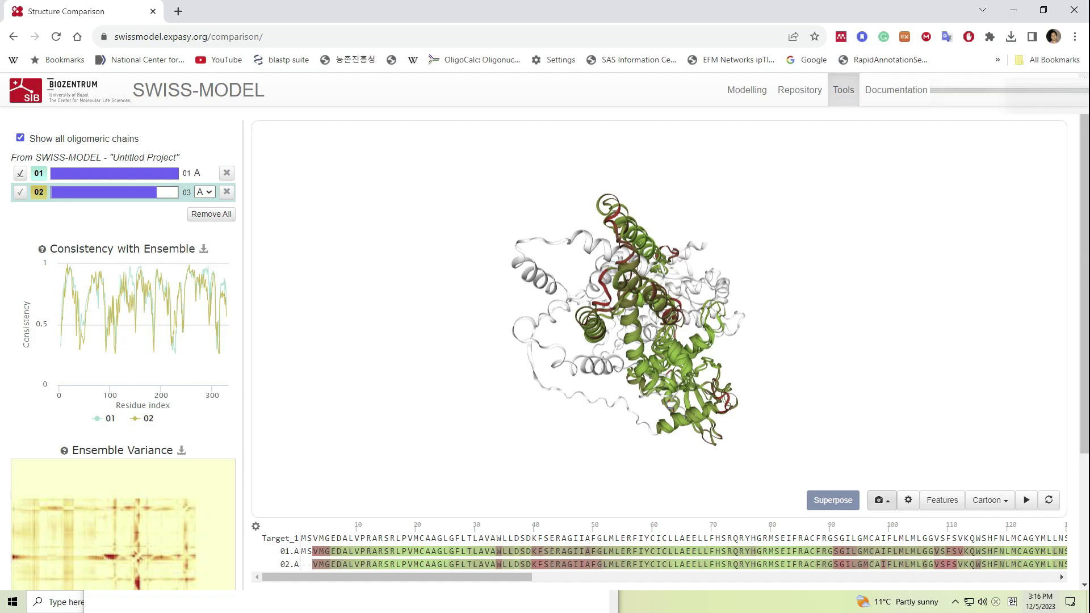
# Show the viewer's colour scheme settings with Consistency colouring, Fade Mismatches and the NGL viewer.
pyautogui.click(882, 500)
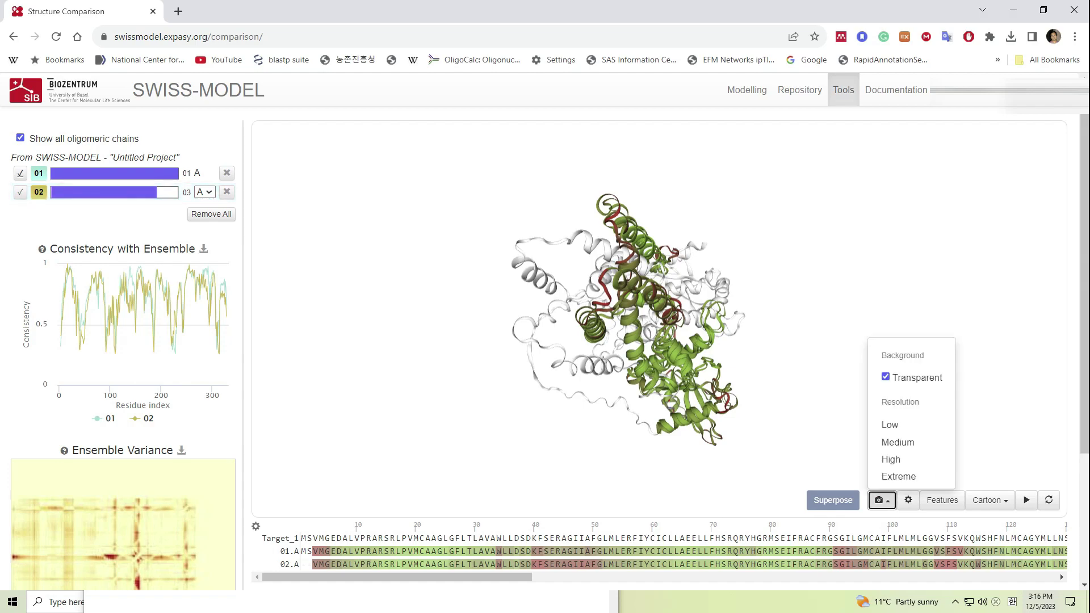
pyautogui.press('Escape')
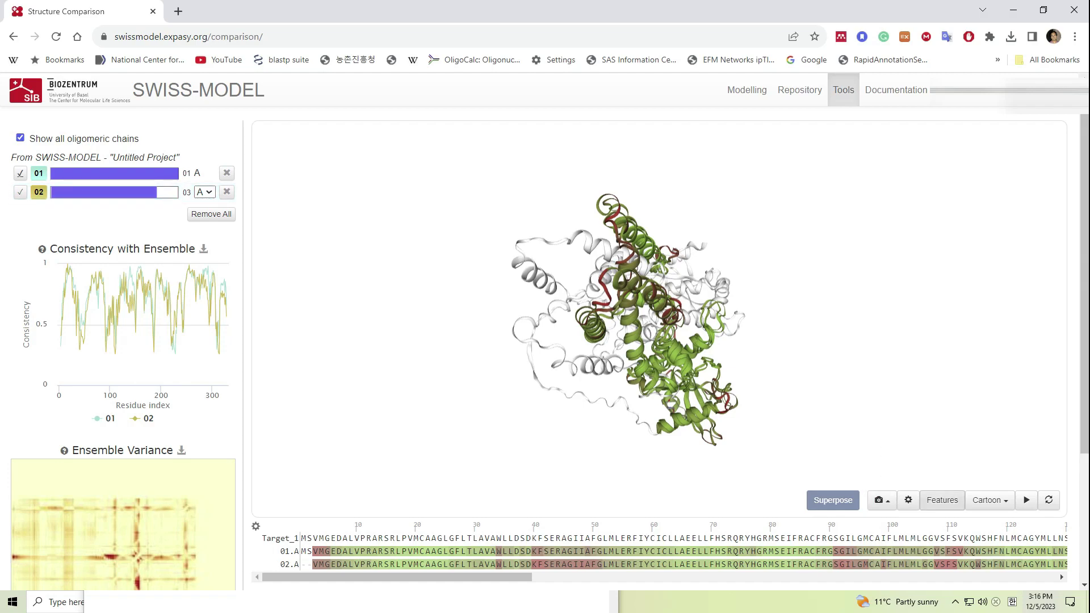
pyautogui.click(908, 500)
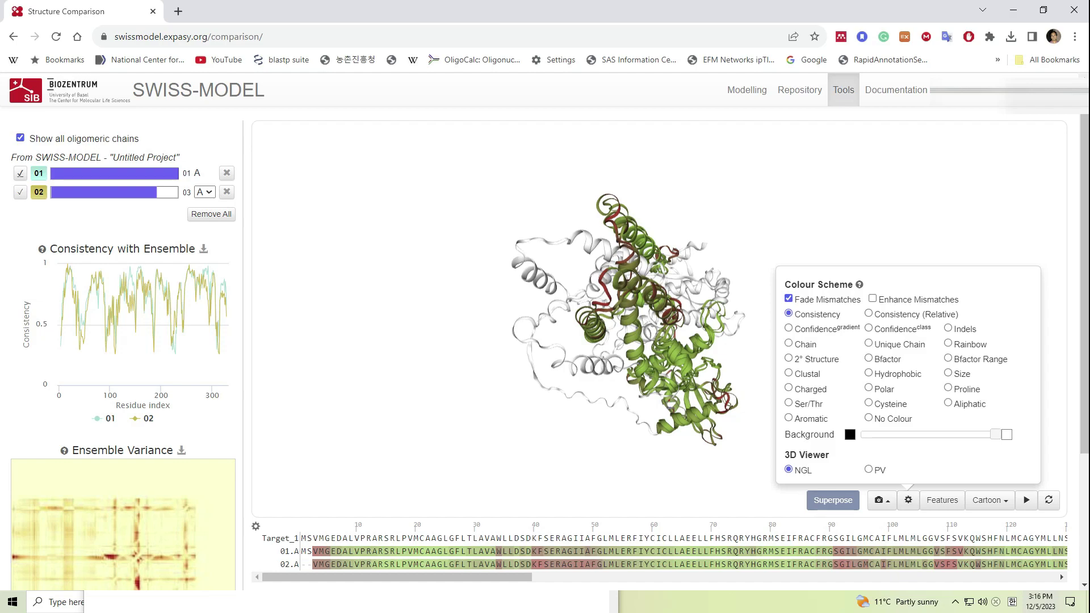